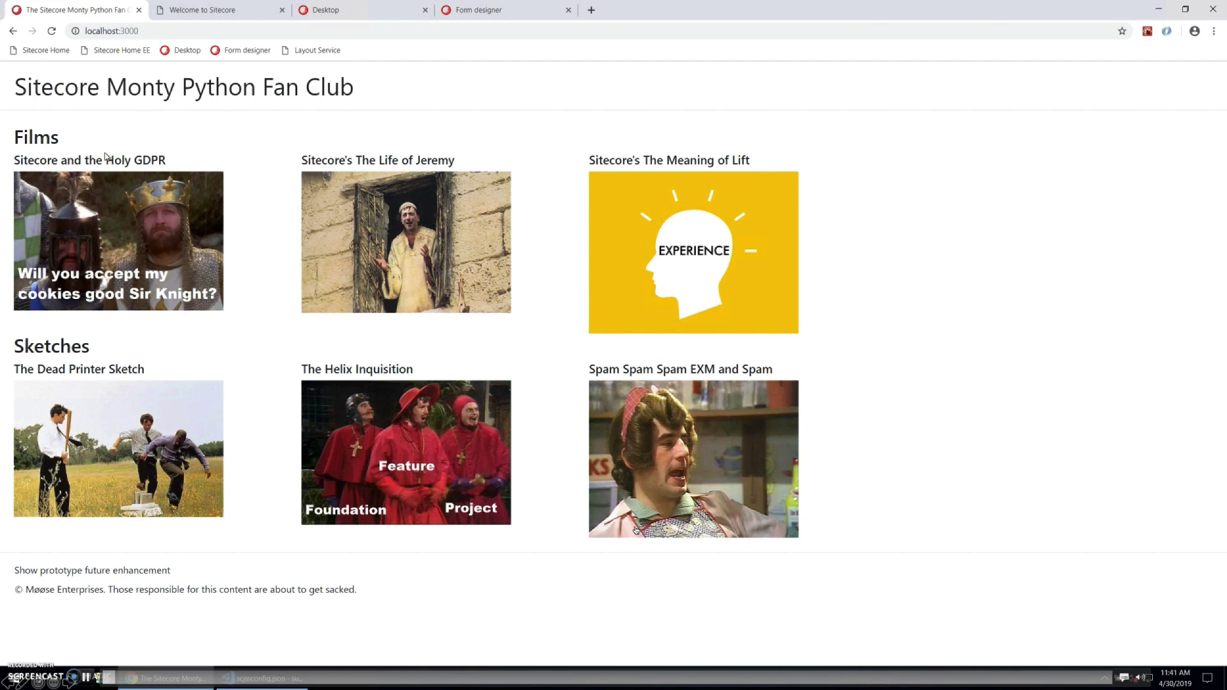
Inspect the Meaning of Lift image with the React DevTools element picker, then return to the Content Editor tab.
{"action": "key", "text": "F12"}
{"action": "left_click", "coordinate": [1159, 70]}
{"action": "left_click", "coordinate": [1179, 130]}
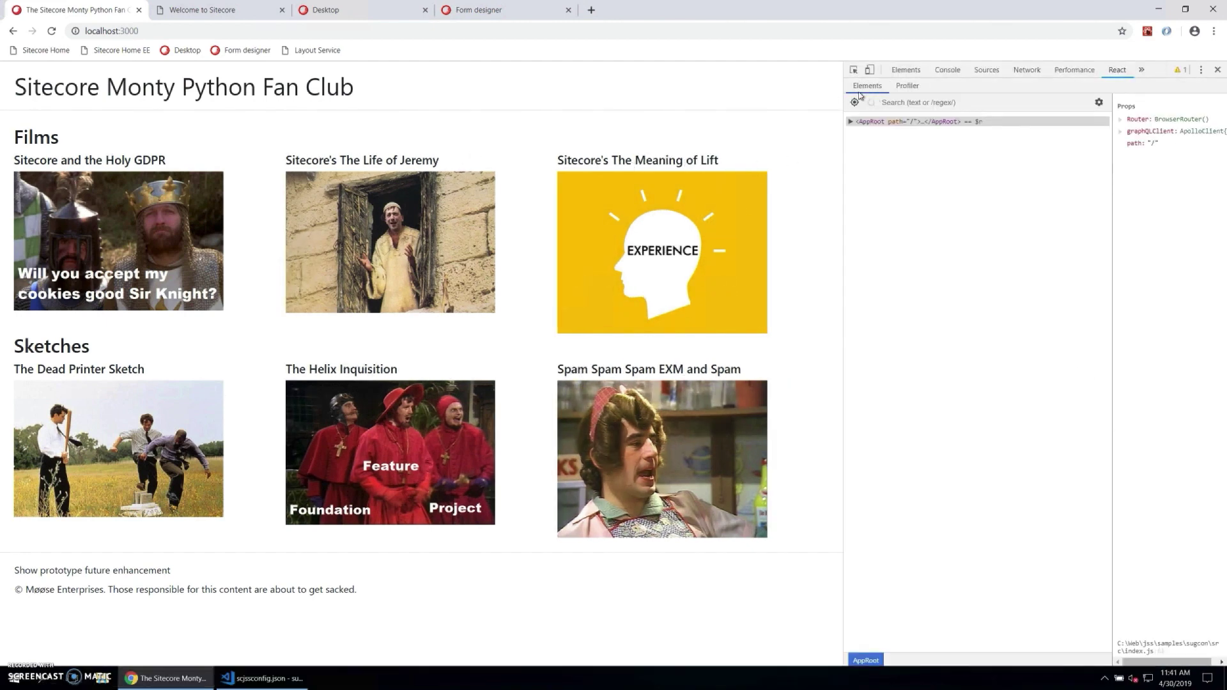
{"action": "left_click", "coordinate": [854, 102]}
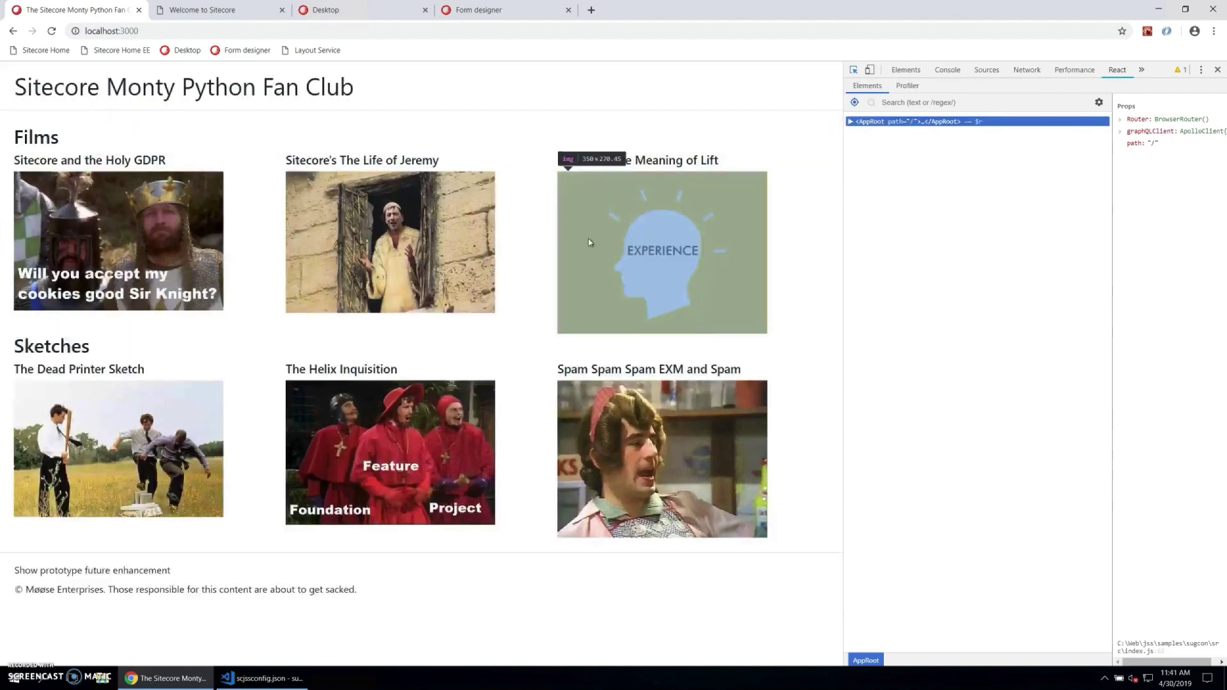
{"action": "left_click", "coordinate": [588, 240]}
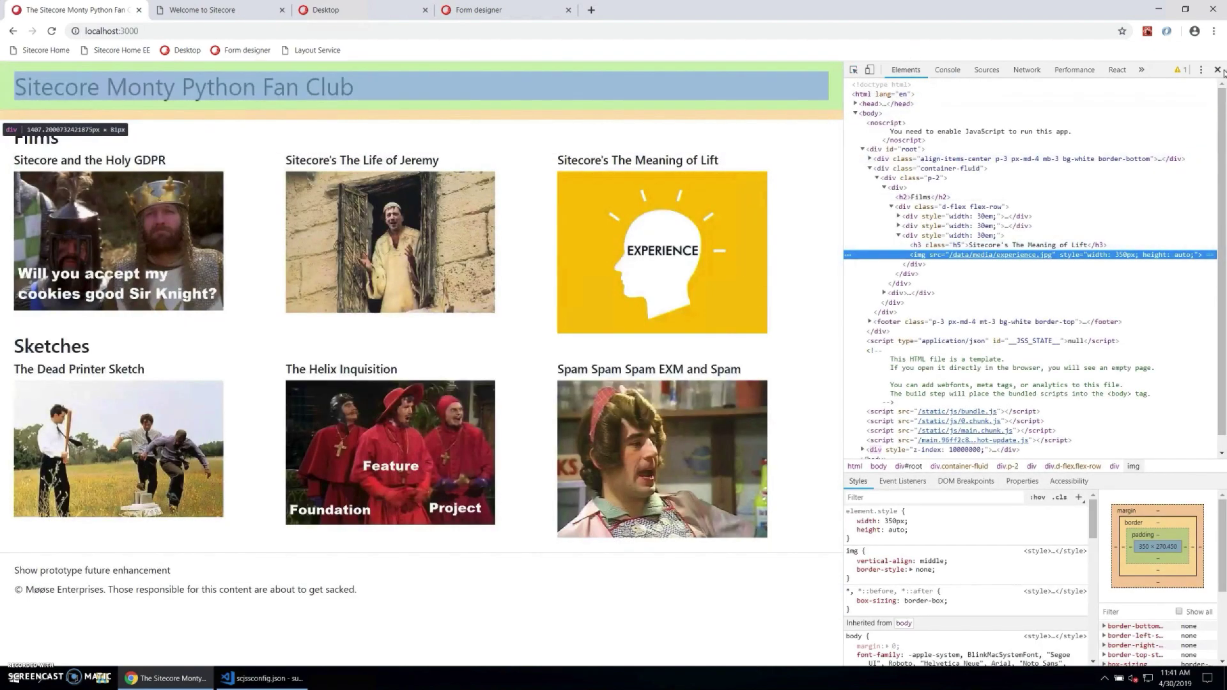
{"action": "left_click", "coordinate": [1217, 69]}
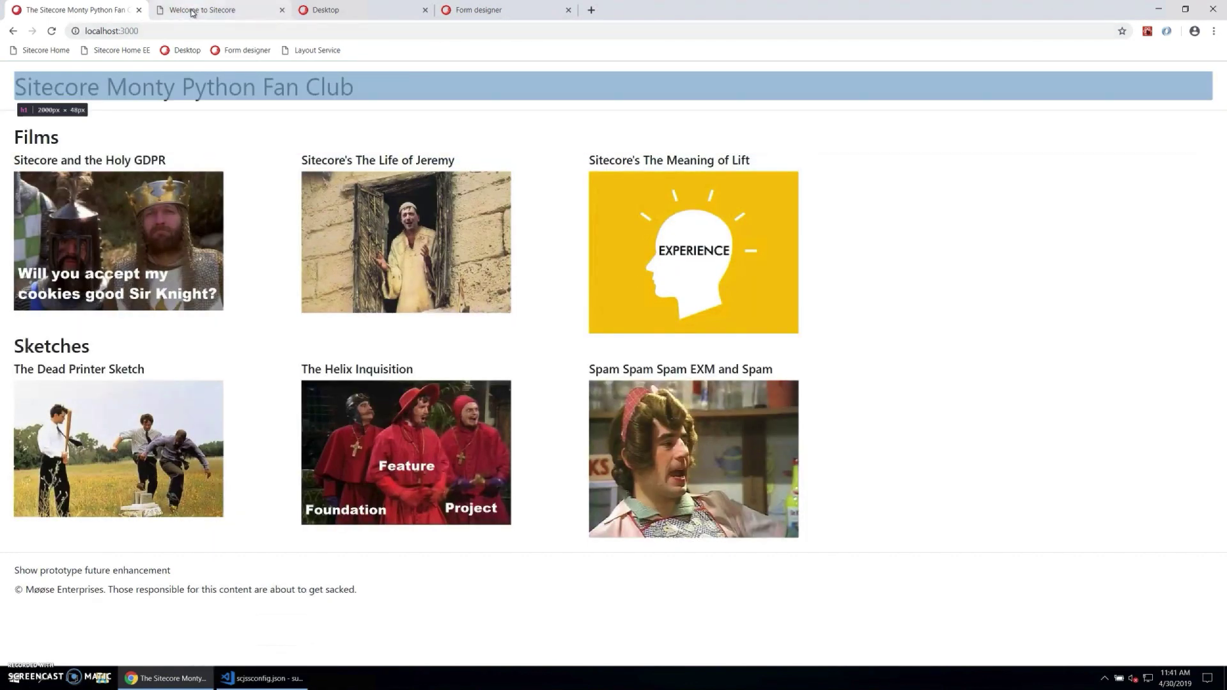
{"action": "left_click", "coordinate": [319, 13]}
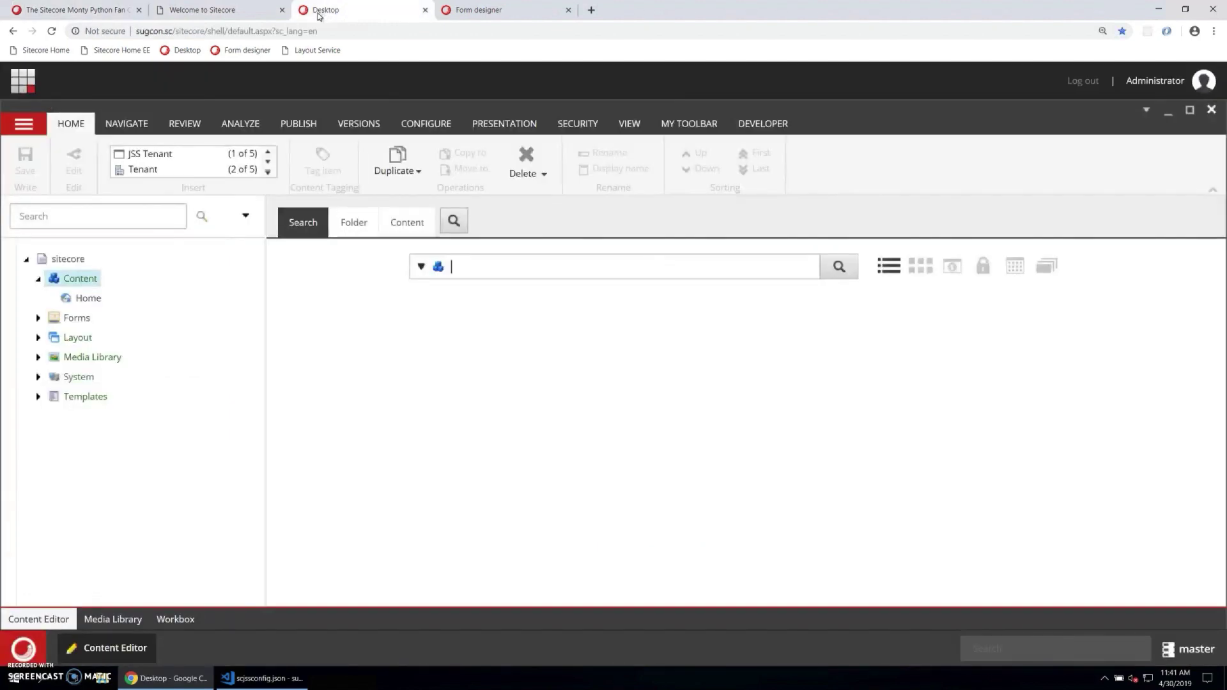
Insert a JSS Tenant named 'Build' under Content.
{"action": "left_click", "coordinate": [165, 155]}
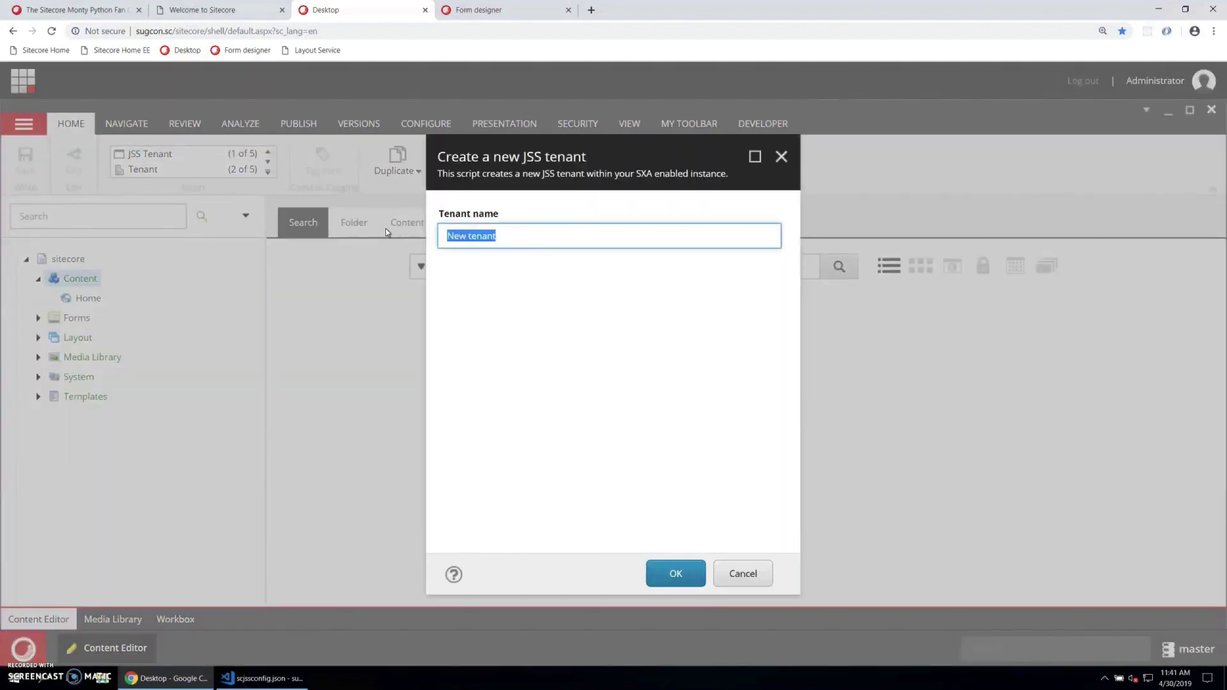
{"action": "type", "text": "Build"}
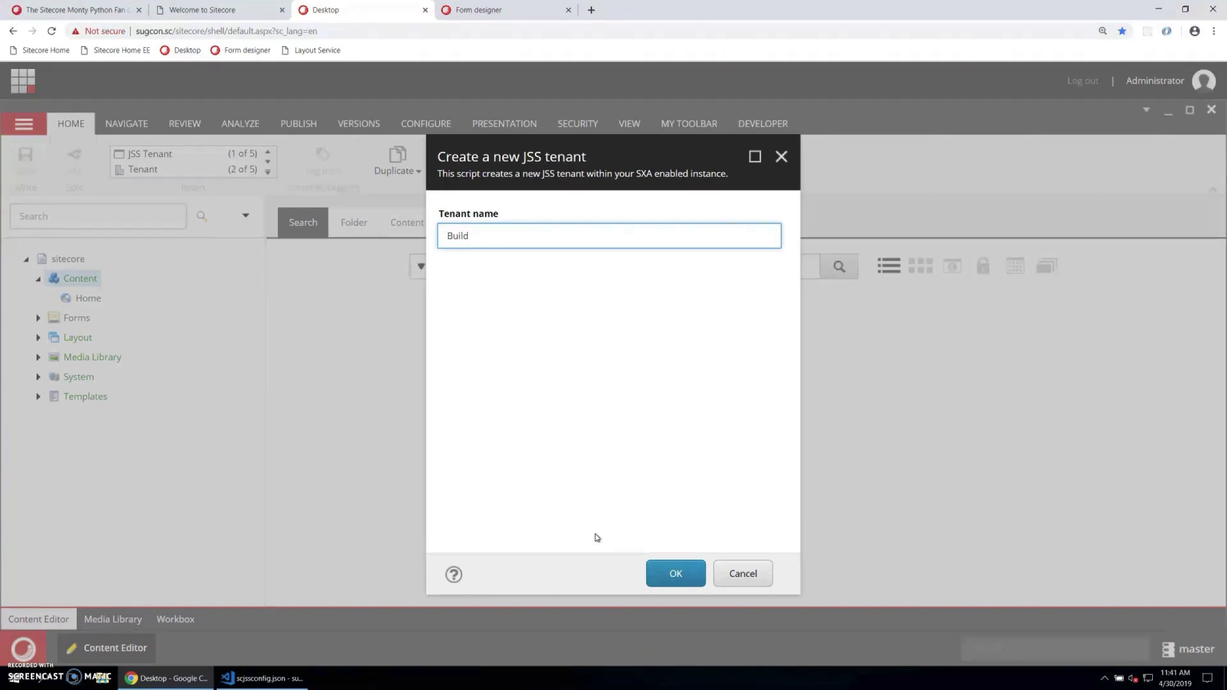
{"action": "left_click", "coordinate": [659, 574]}
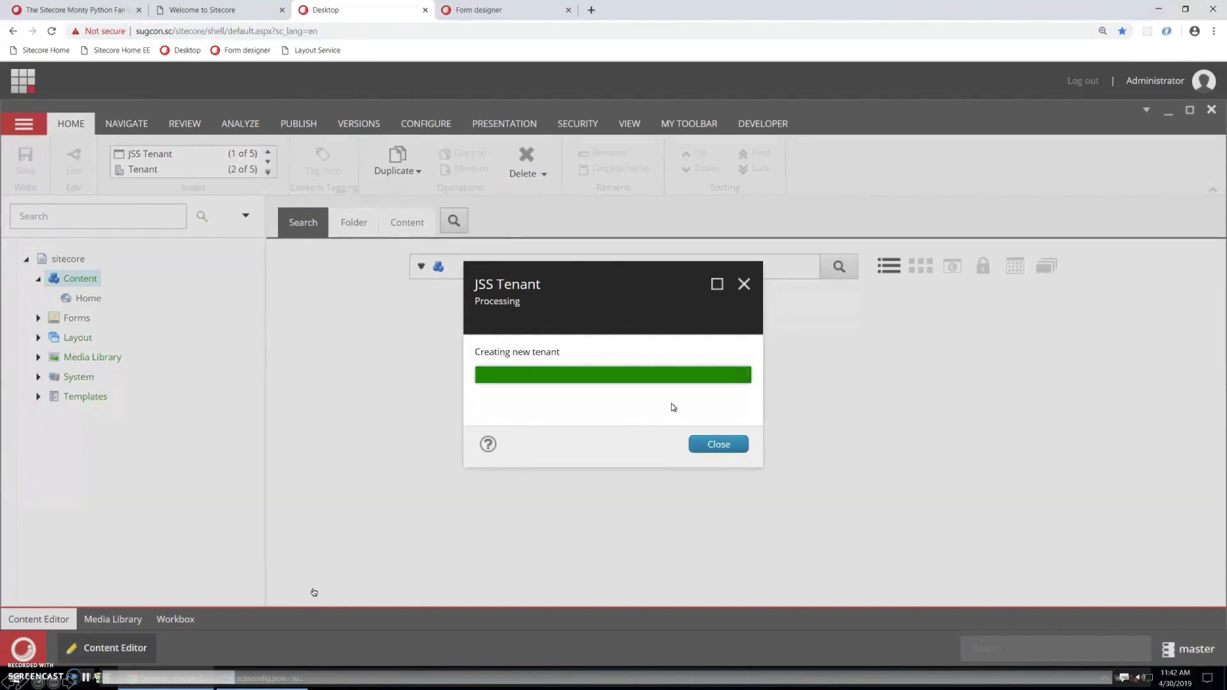
{"action": "left_click", "coordinate": [717, 443]}
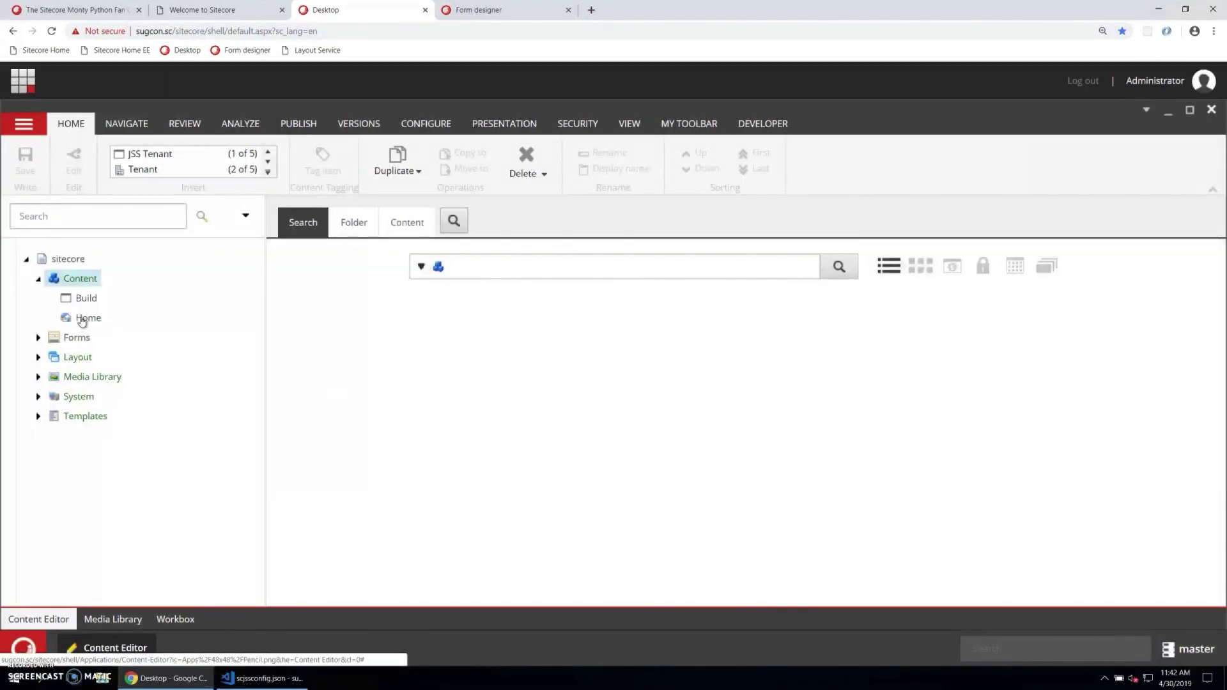
Start a new JSS site named 'SUGCON' under the Build tenant.
{"action": "left_click", "coordinate": [84, 298]}
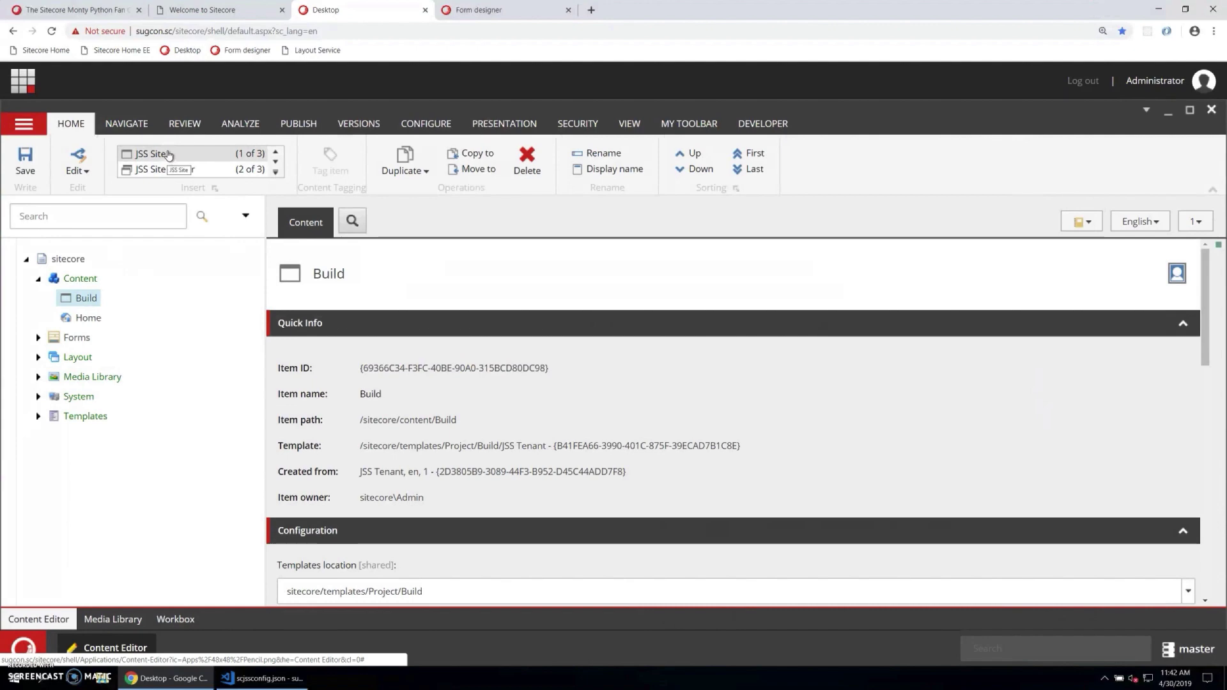
{"action": "left_click", "coordinate": [169, 155]}
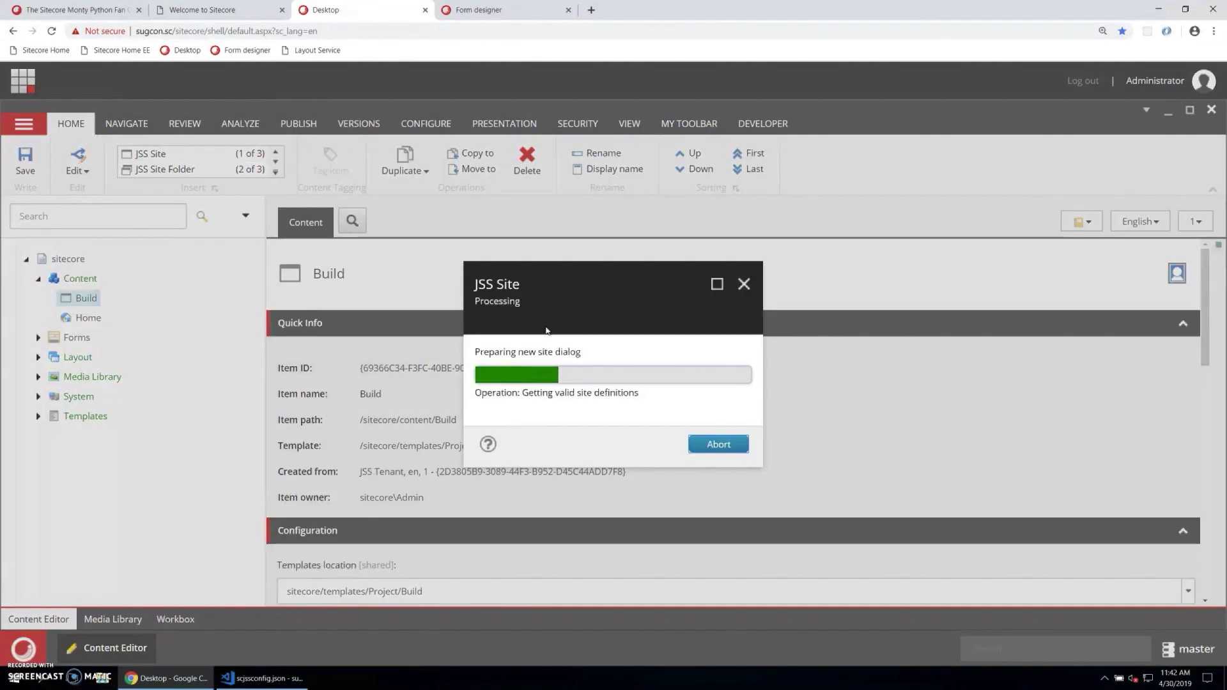
{"action": "type", "text": "SUGCO"}
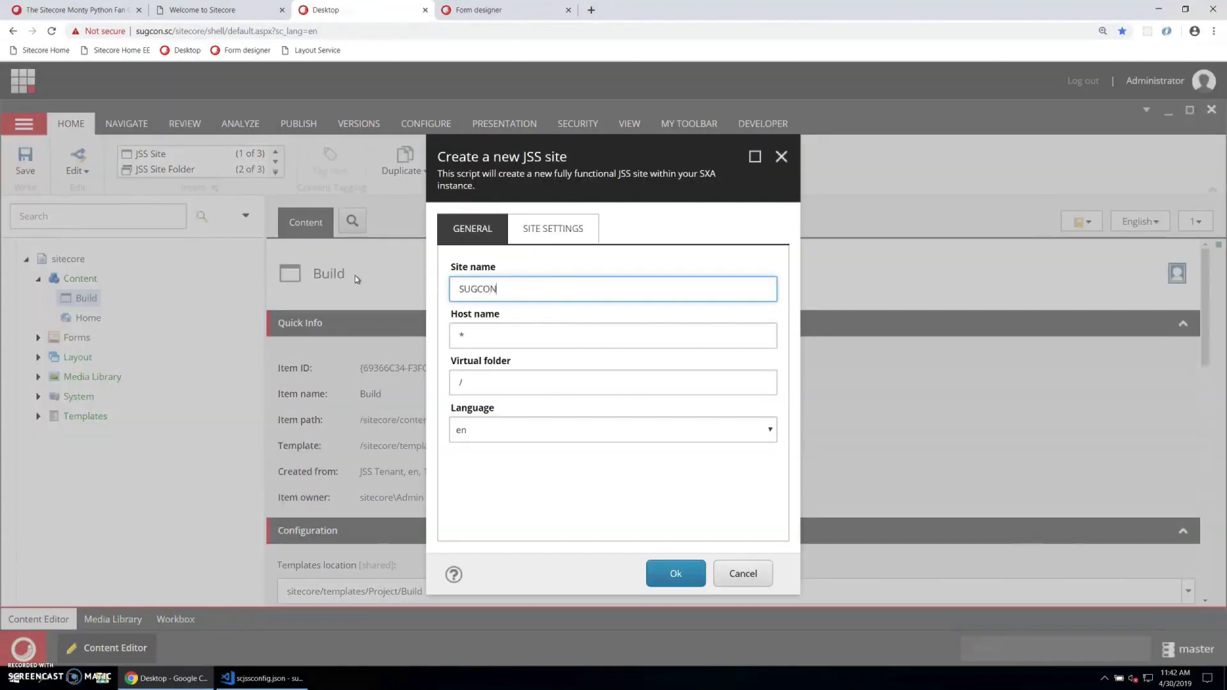
{"action": "type", "text": "N"}
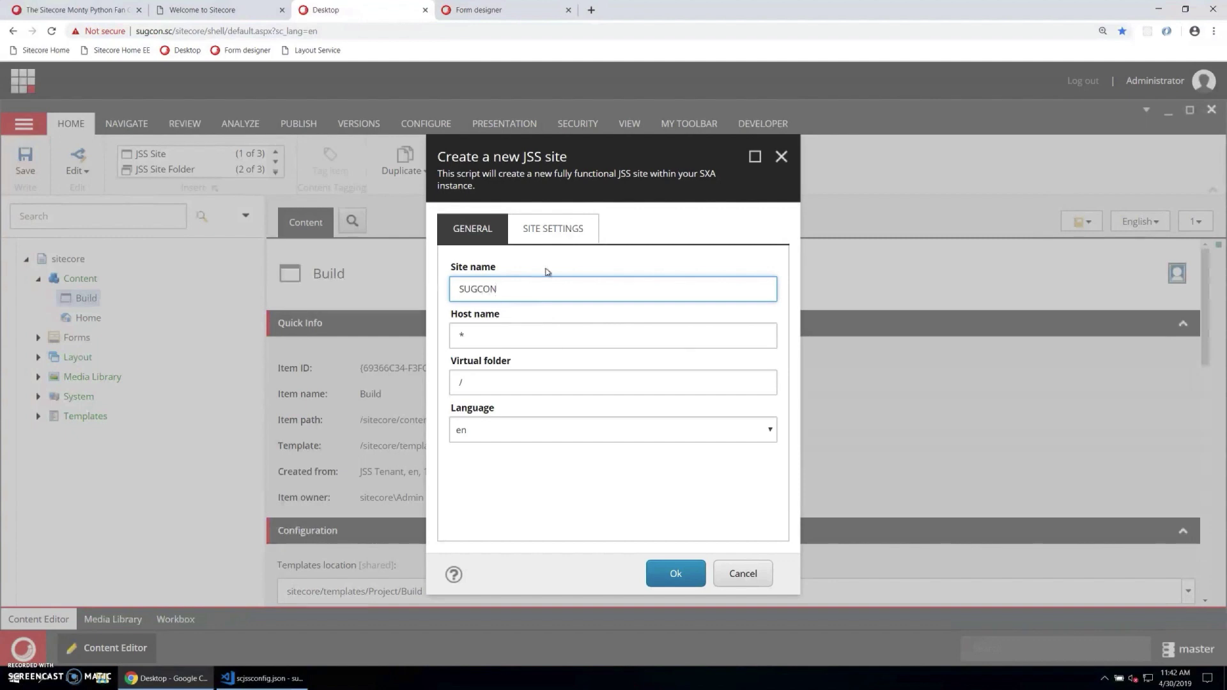
Paste the deploySecret from scjssconfig.json into the site's Deployment secret field.
{"action": "left_click", "coordinate": [551, 228]}
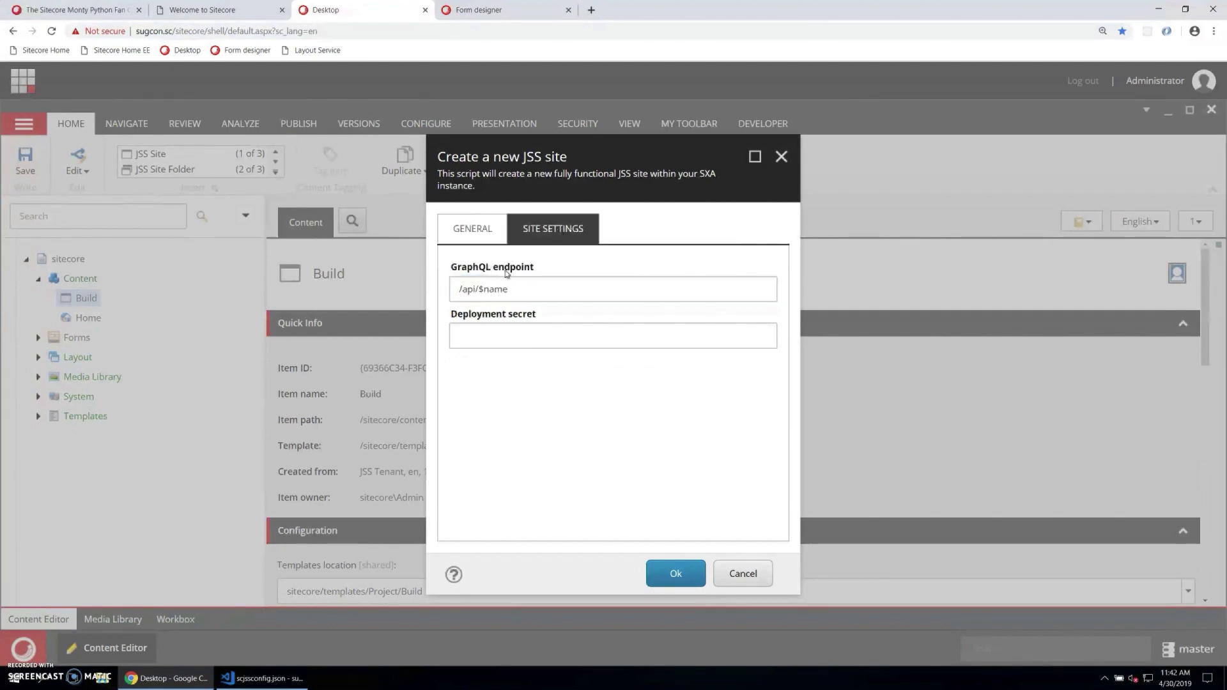
{"action": "left_click", "coordinate": [537, 334]}
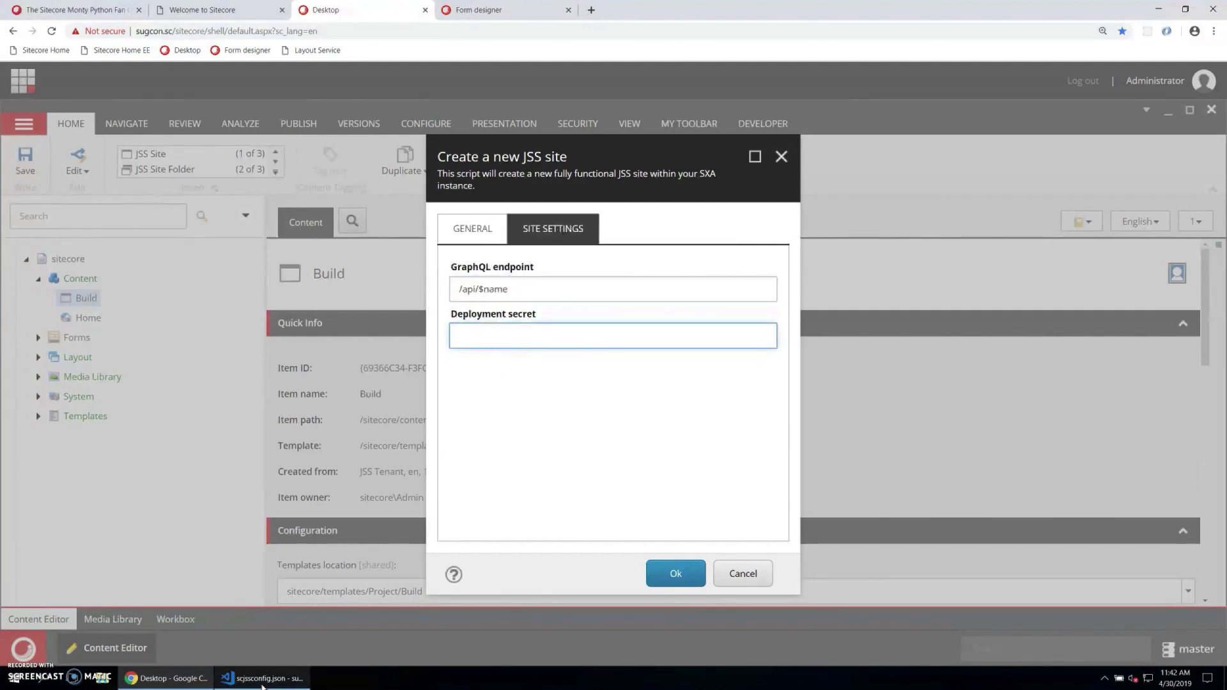
{"action": "mouse_move", "coordinate": [262, 684]}
{"action": "left_click", "coordinate": [306, 614]}
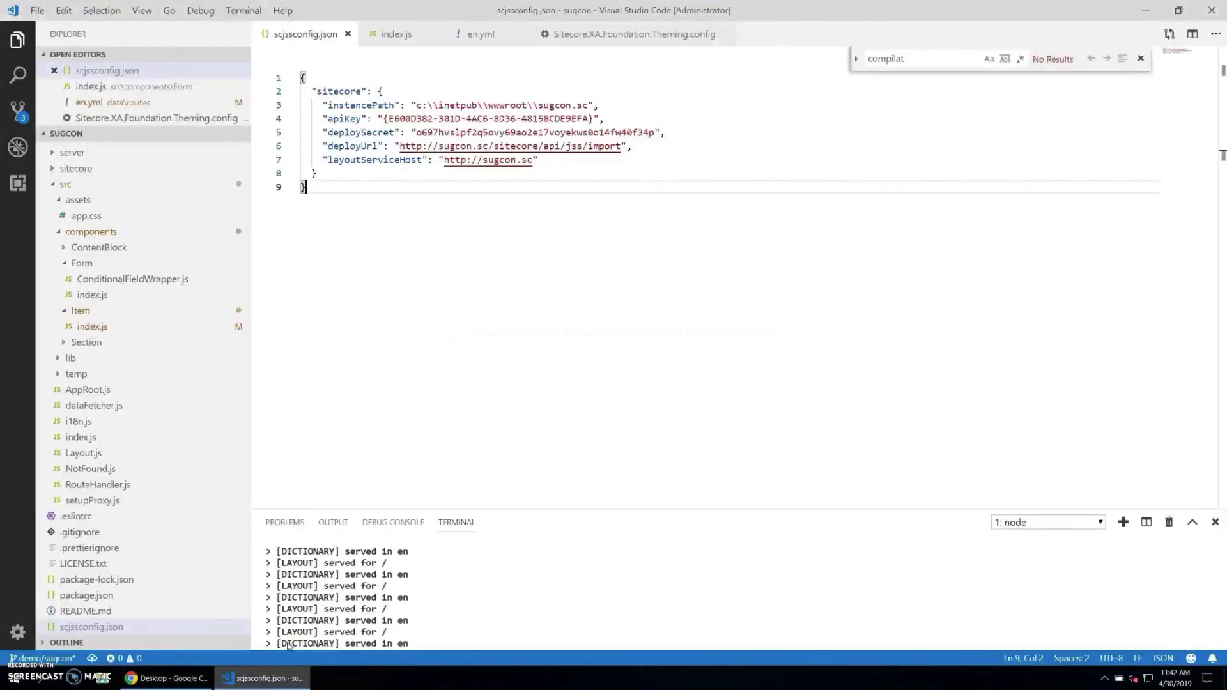
{"action": "double_click", "coordinate": [447, 133]}
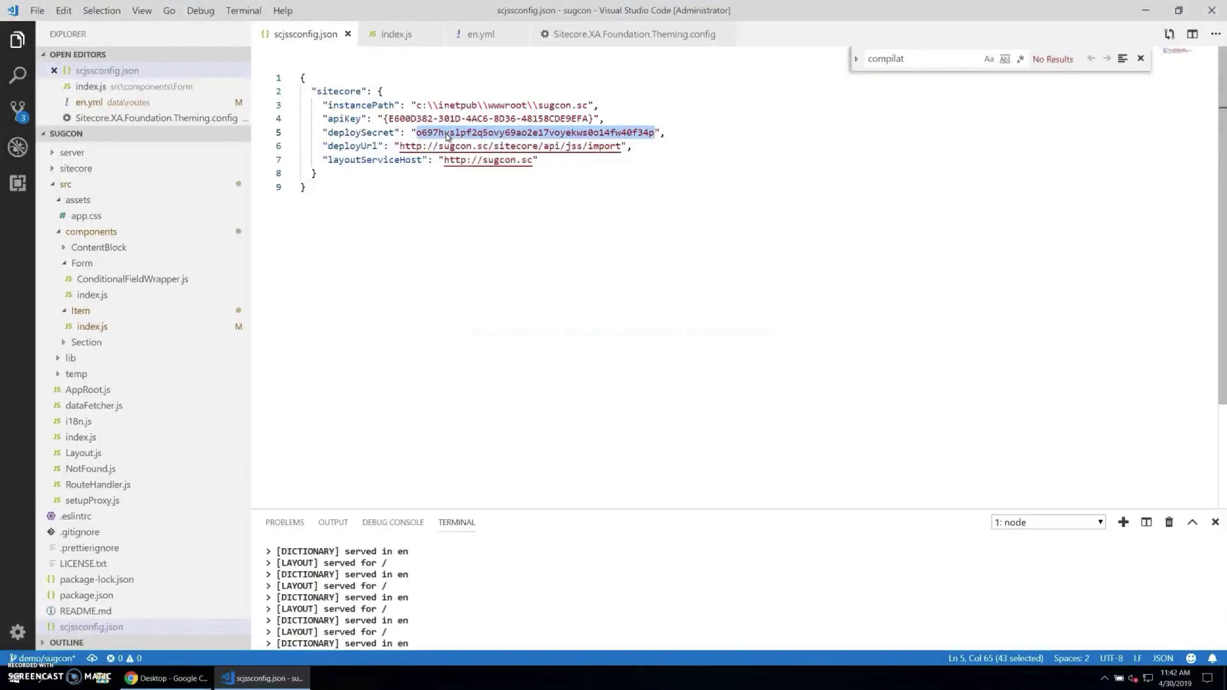
{"action": "key", "text": "ctrl+c"}
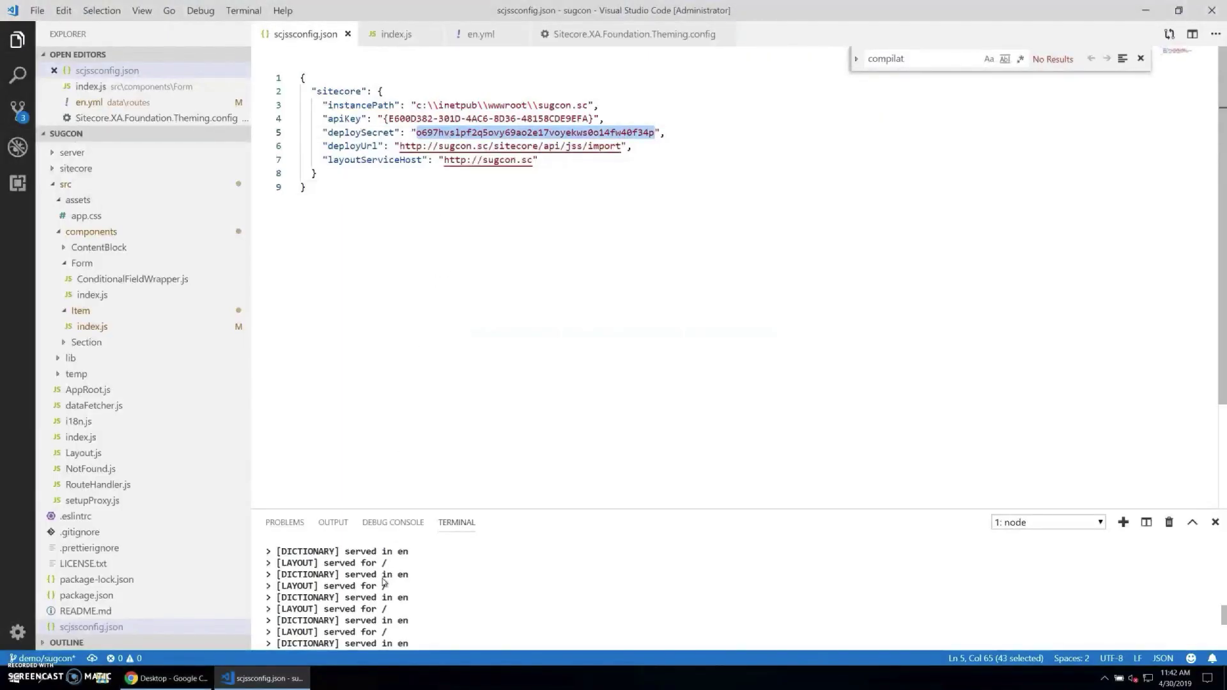
{"action": "left_click", "coordinate": [166, 678]}
{"action": "key", "text": "ctrl+v"}
Confirm the SUGCON site creation and expand SUGCON to show its Home, Media, Data, Dictionary, Presentation and Settings items.
{"action": "left_click", "coordinate": [678, 574]}
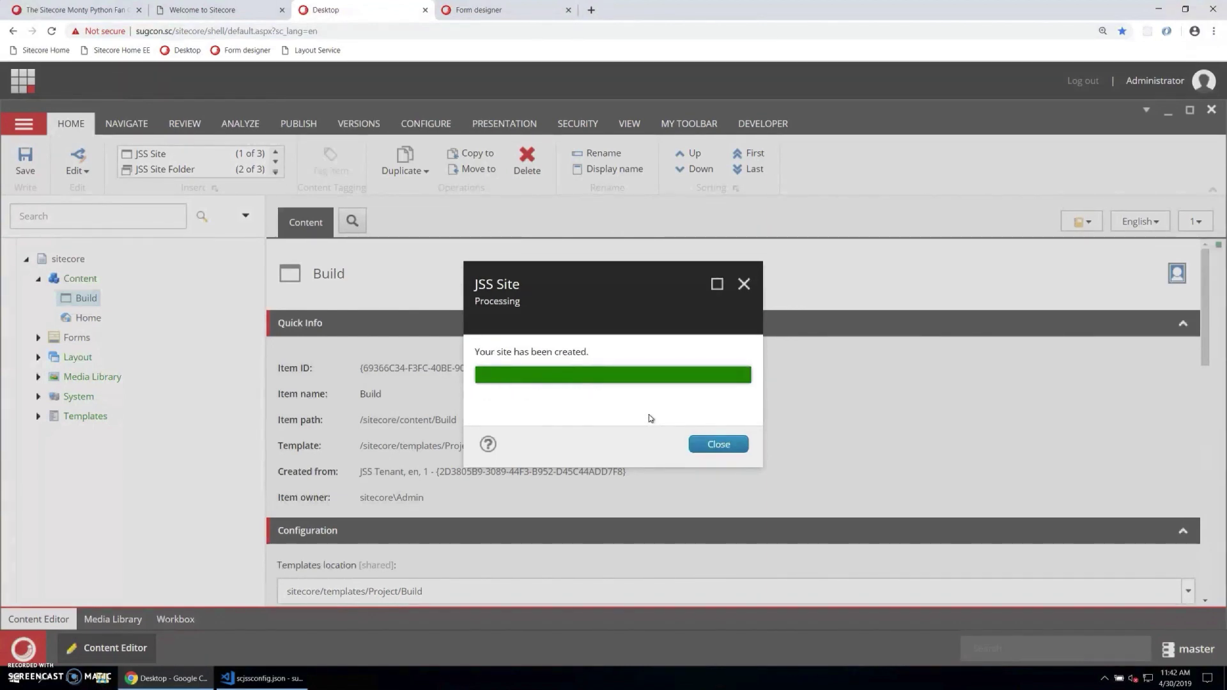
{"action": "left_click", "coordinate": [715, 444]}
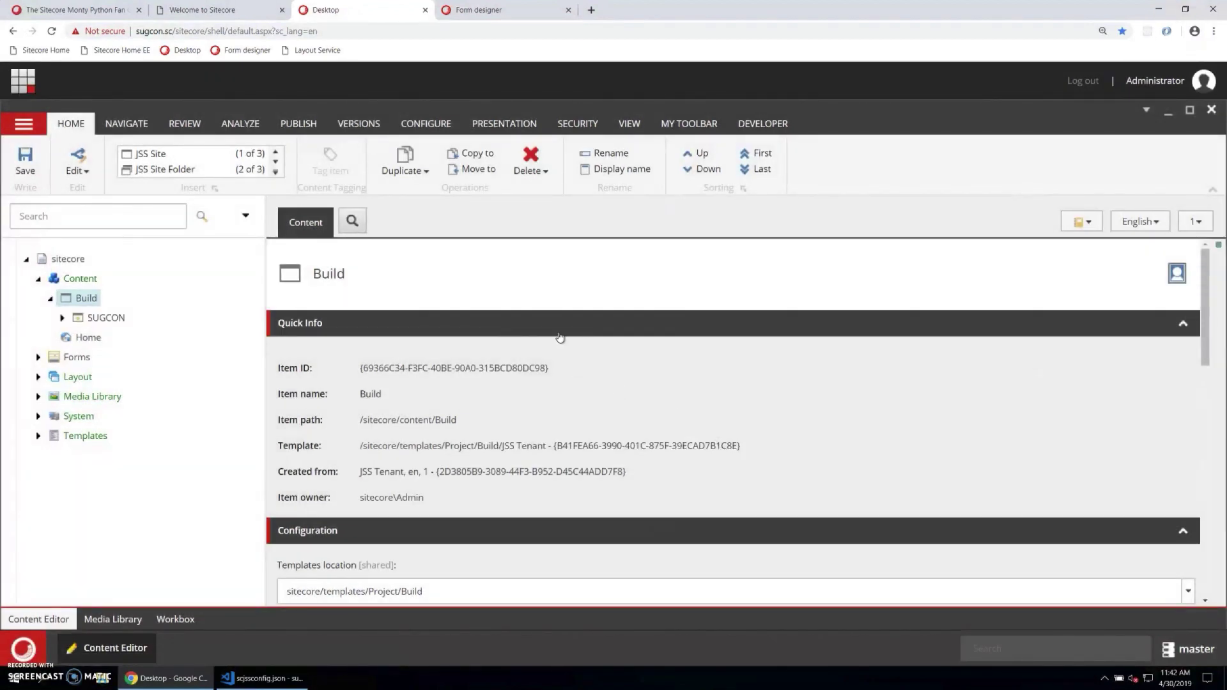
{"action": "left_click", "coordinate": [64, 319]}
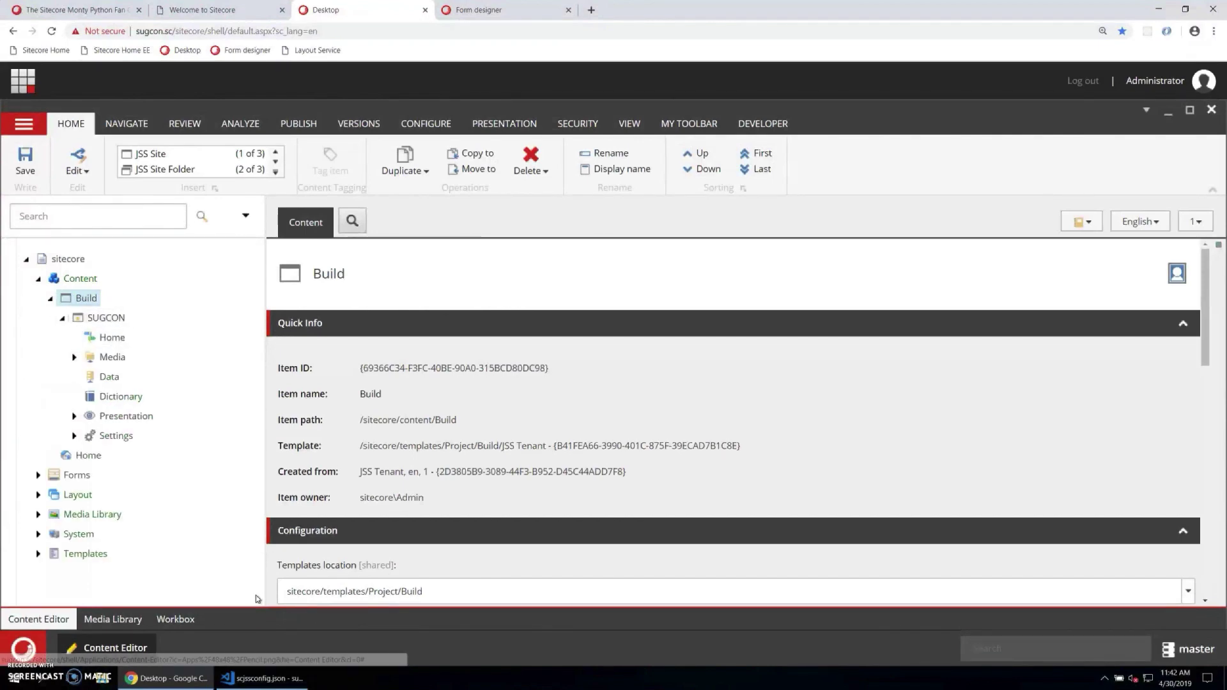
{"action": "mouse_move", "coordinate": [258, 683]}
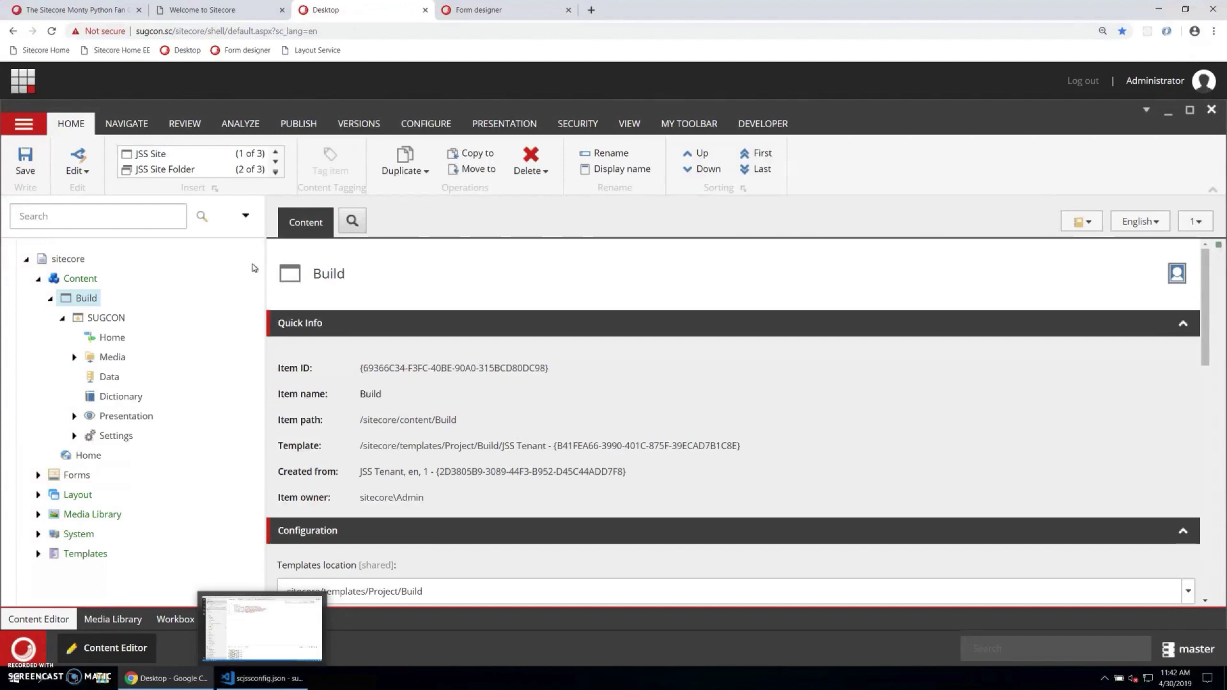
Stop the running dev server in the VS Code terminal, confirming termination with 'y'.
{"action": "left_click", "coordinate": [255, 681]}
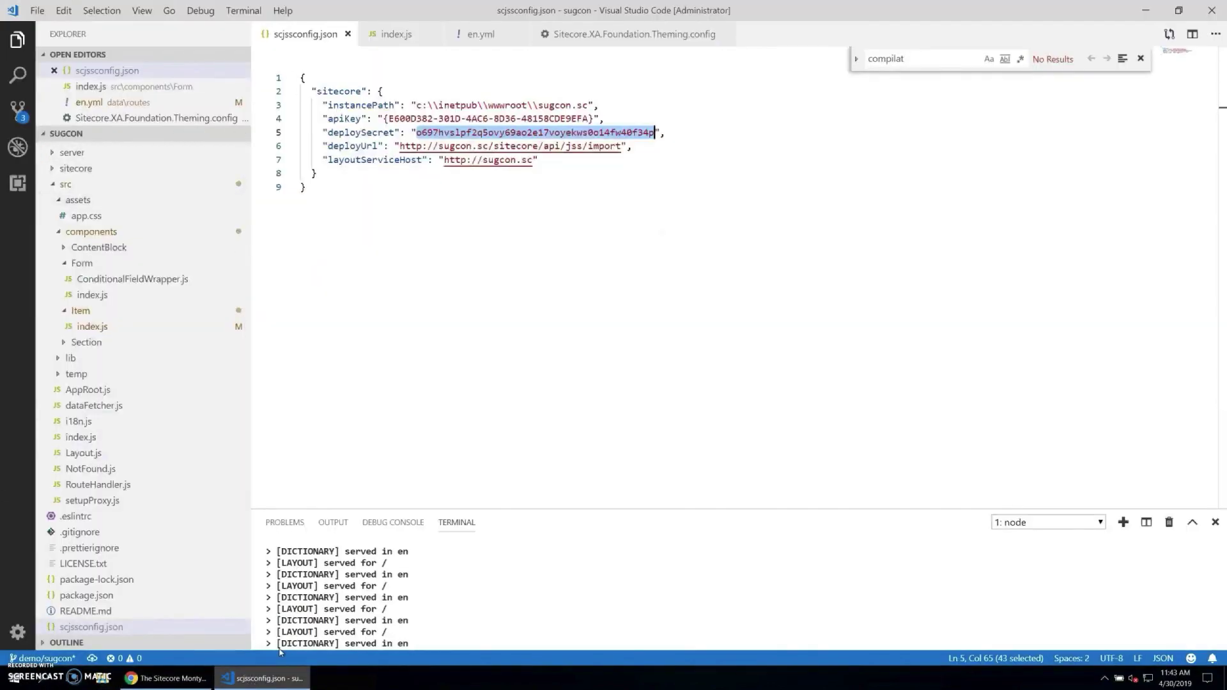
{"action": "left_click", "coordinate": [457, 575]}
{"action": "key", "text": "ctrl+c"}
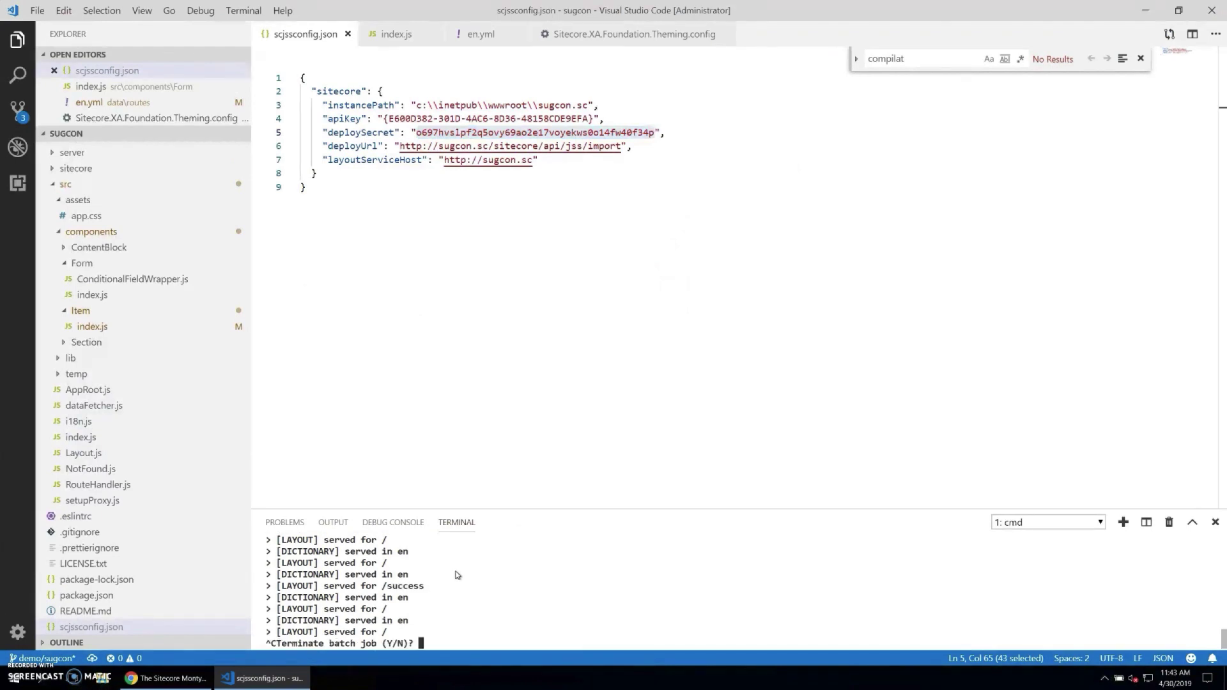
{"action": "type", "text": "y"}
{"action": "key", "text": "Return"}
Run 'jss deploy app -c -d' to deploy the JSS app to Sitecore.
{"action": "type", "text": "jss "}
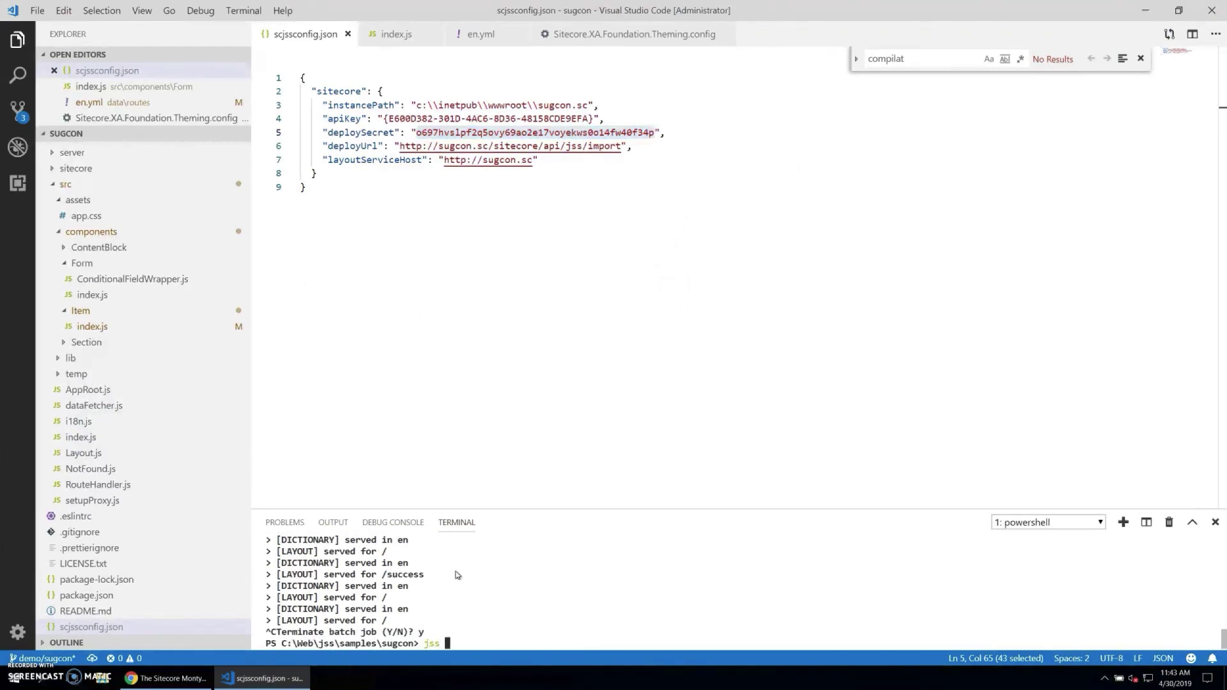
{"action": "type", "text": "deploy app -c -d"}
{"action": "key", "text": "Return"}
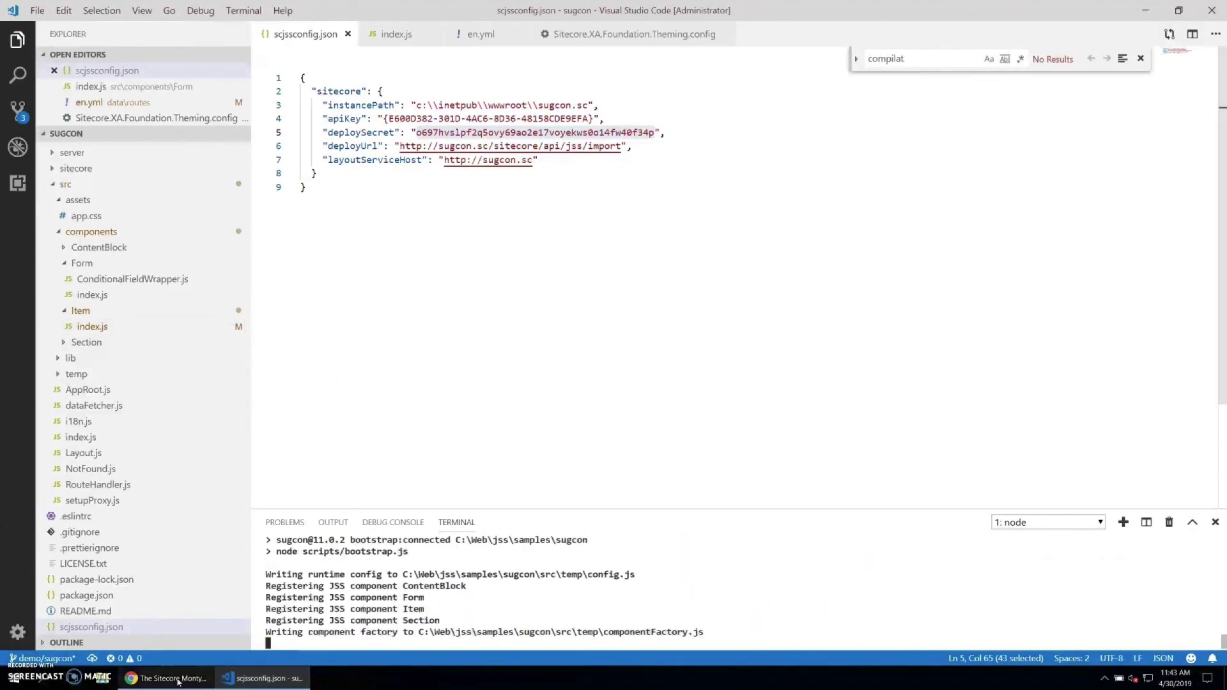
{"action": "mouse_move", "coordinate": [170, 682]}
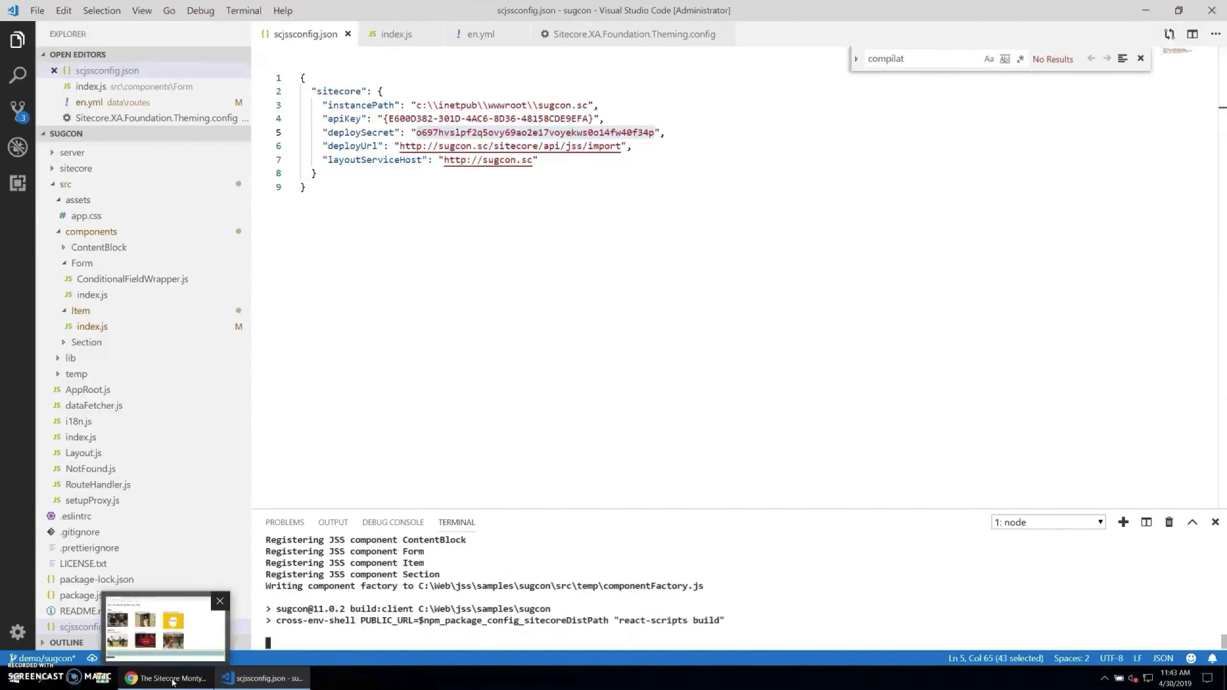
Refresh the SUGCON node in the Content Editor and open its home item.
{"action": "left_click", "coordinate": [171, 679]}
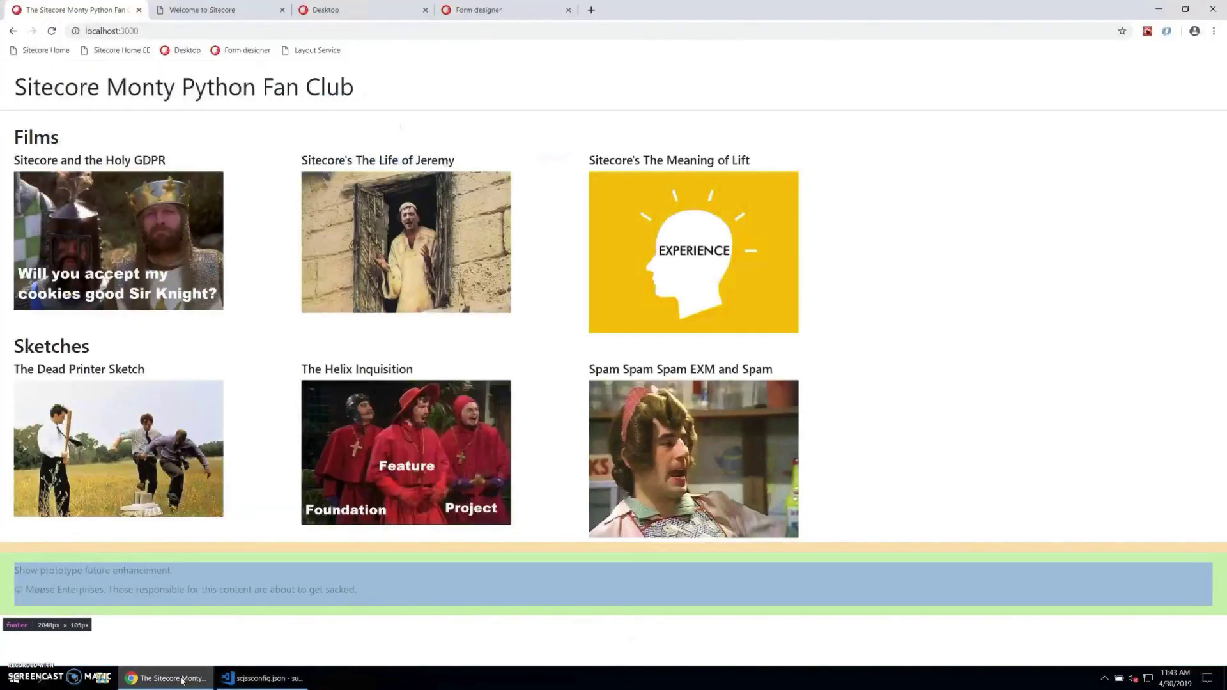
{"action": "left_click", "coordinate": [256, 11]}
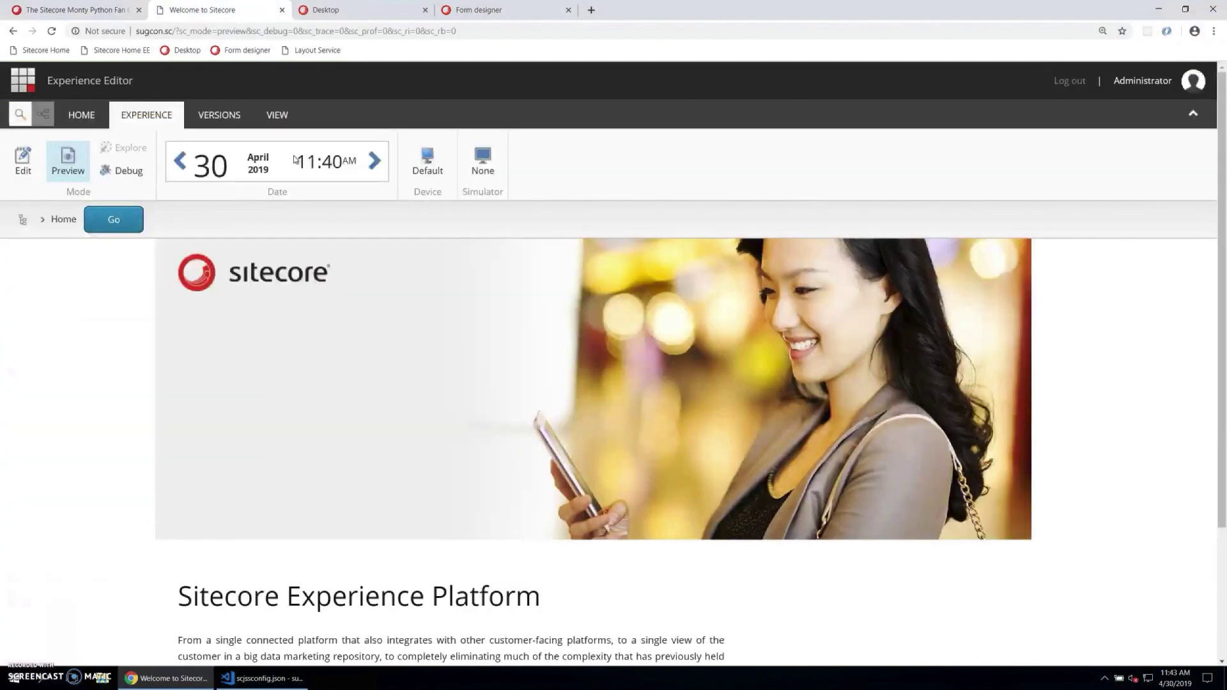
{"action": "left_click", "coordinate": [329, 10]}
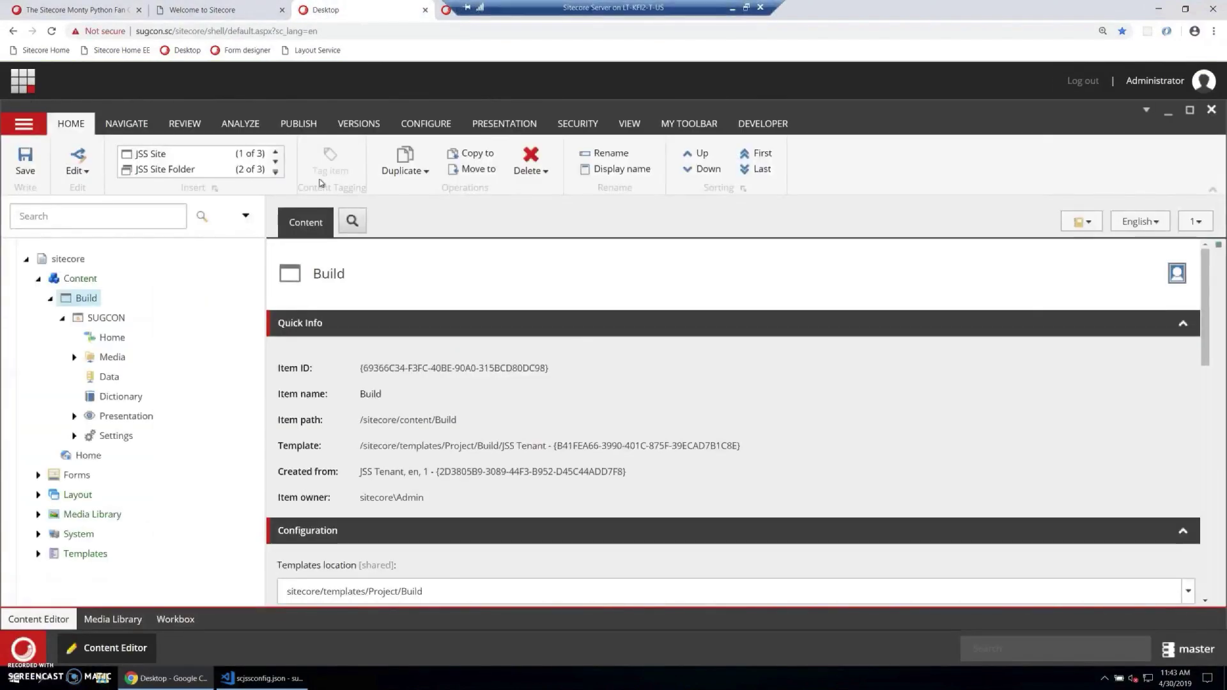
{"action": "left_click", "coordinate": [62, 317]}
{"action": "left_click", "coordinate": [62, 318]}
{"action": "left_click", "coordinate": [74, 338]}
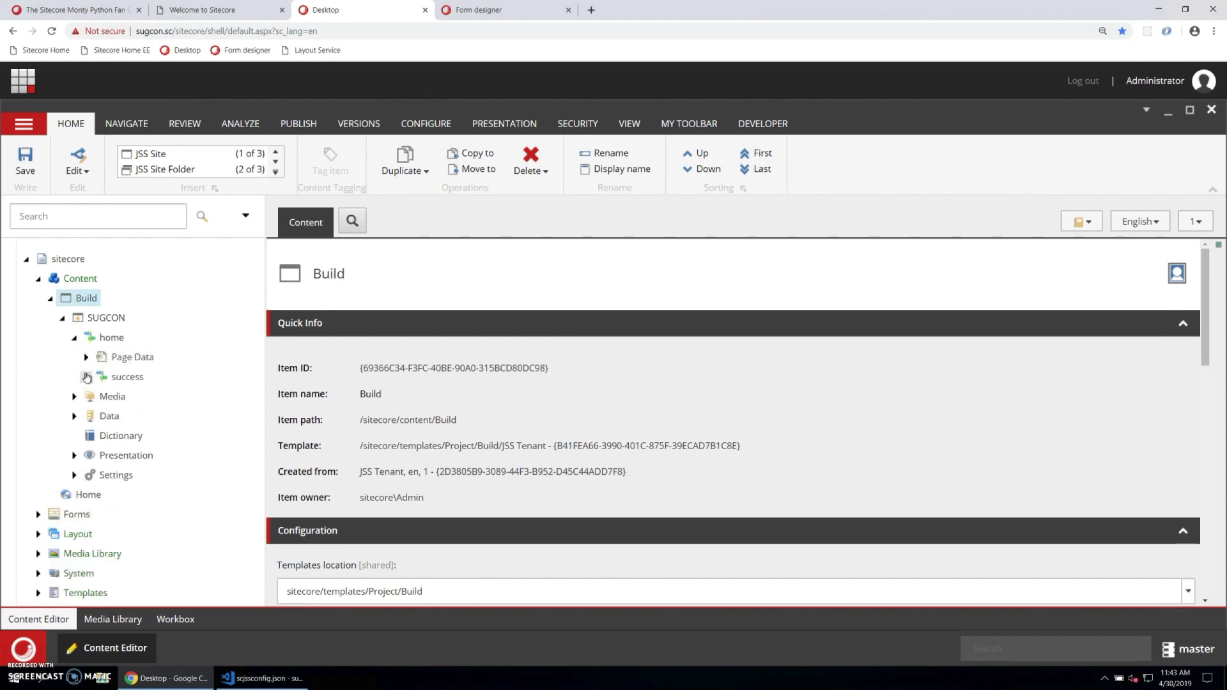
{"action": "left_click", "coordinate": [102, 337]}
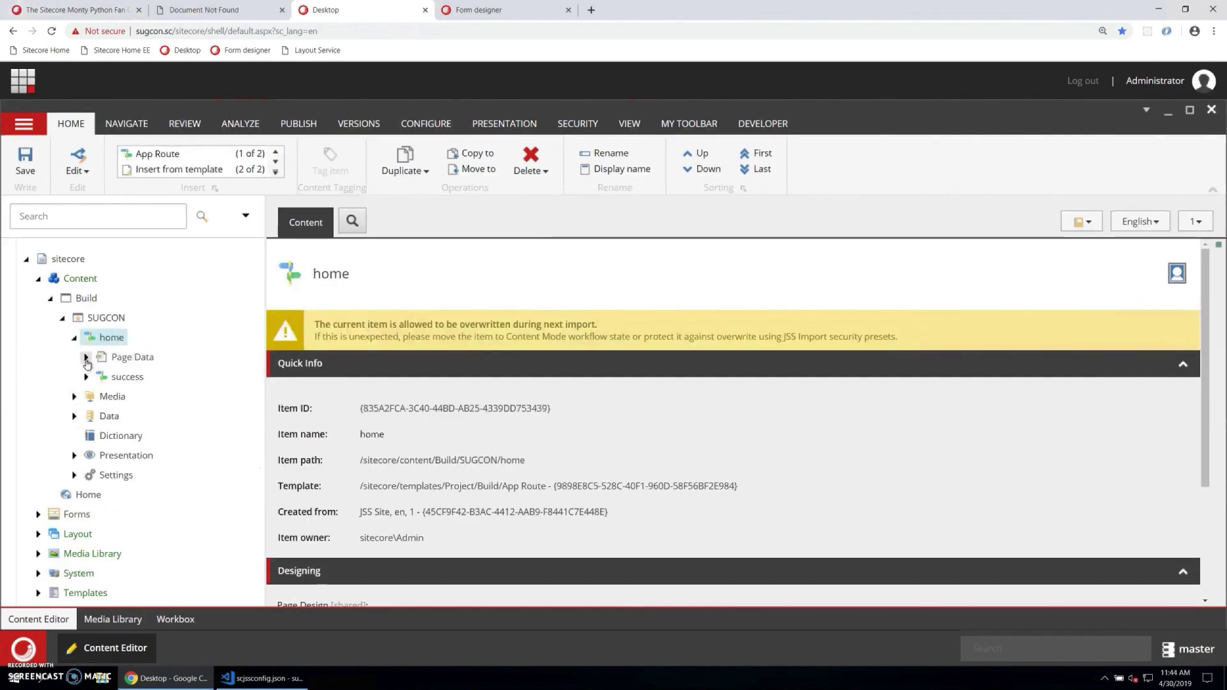
Open SUGCON's Settings item and review its Filesystem path and Server Bundle app settings.
{"action": "left_click", "coordinate": [74, 475]}
{"action": "left_click", "coordinate": [86, 513]}
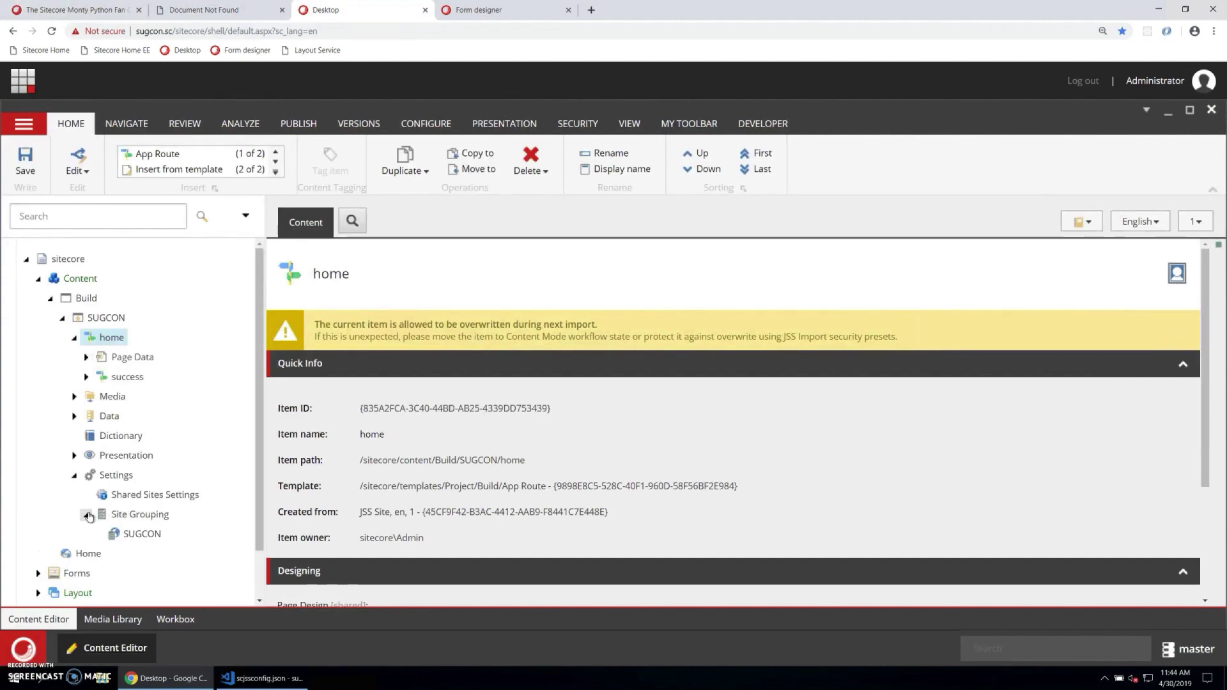
{"action": "left_click", "coordinate": [114, 474]}
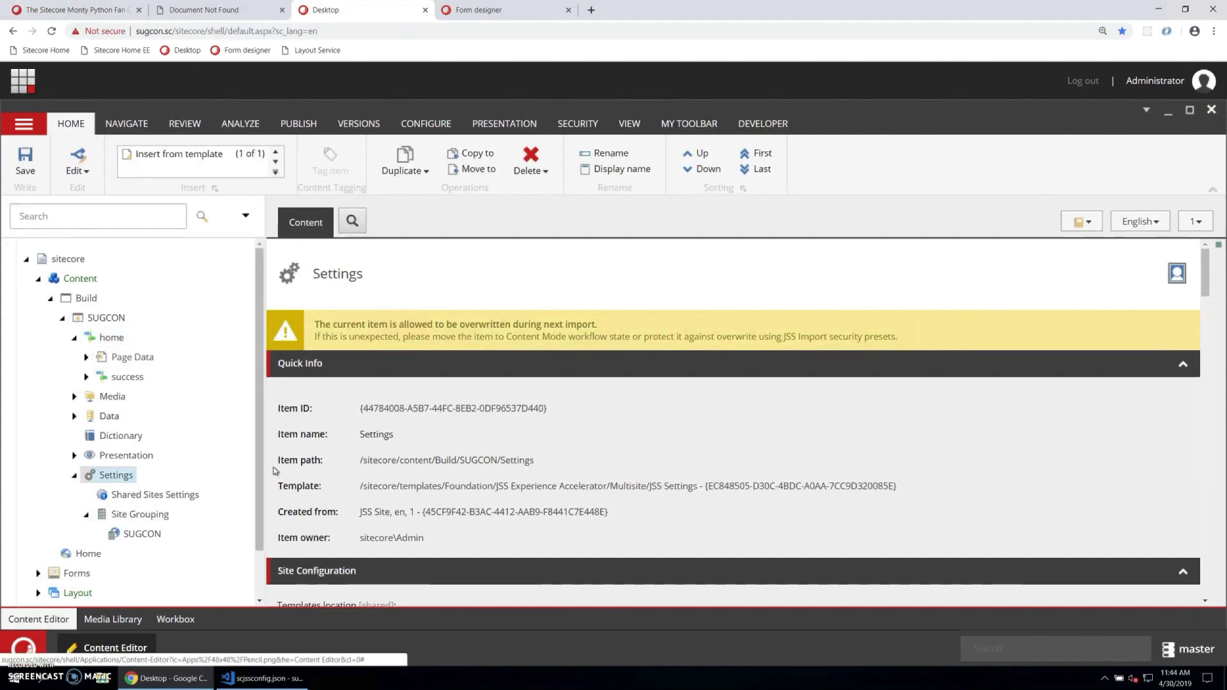
{"action": "scroll", "coordinate": [482, 461], "scroll_direction": "down", "scroll_amount": 2}
{"action": "scroll", "coordinate": [482, 461], "scroll_direction": "down", "scroll_amount": 8}
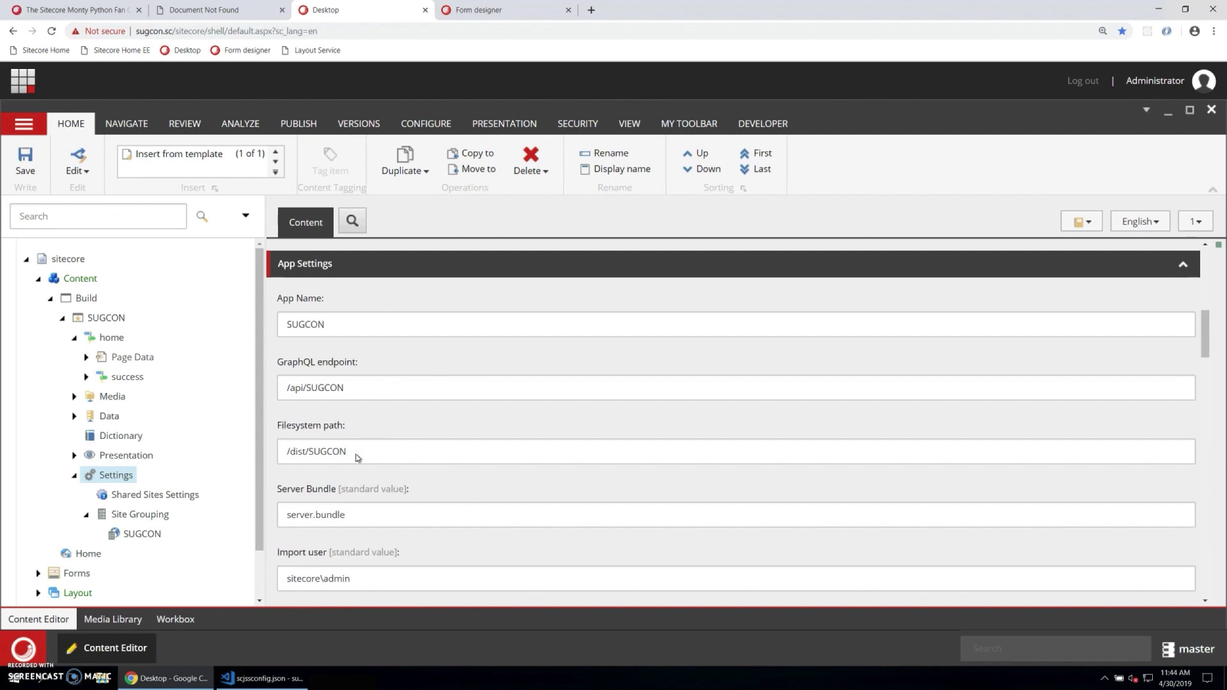
{"action": "double_click", "coordinate": [358, 453]}
{"action": "left_click", "coordinate": [391, 511]}
{"action": "scroll", "coordinate": [393, 515], "scroll_direction": "down", "scroll_amount": 2}
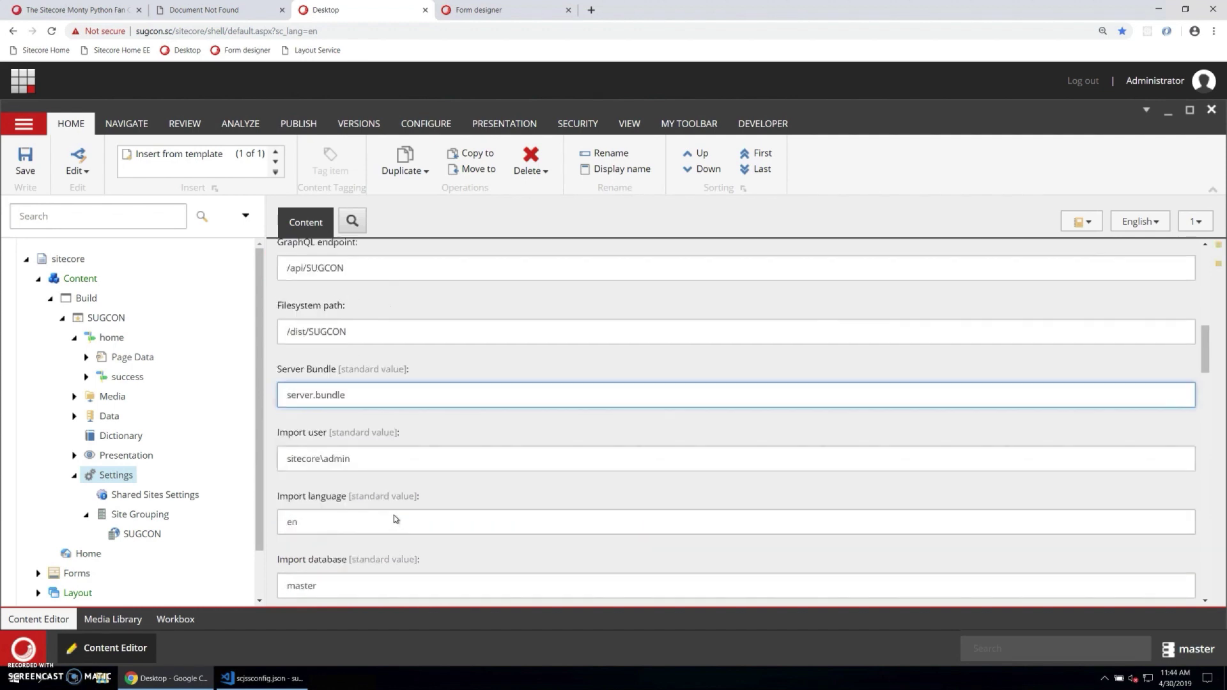
{"action": "scroll", "coordinate": [394, 515], "scroll_direction": "down", "scroll_amount": 7}
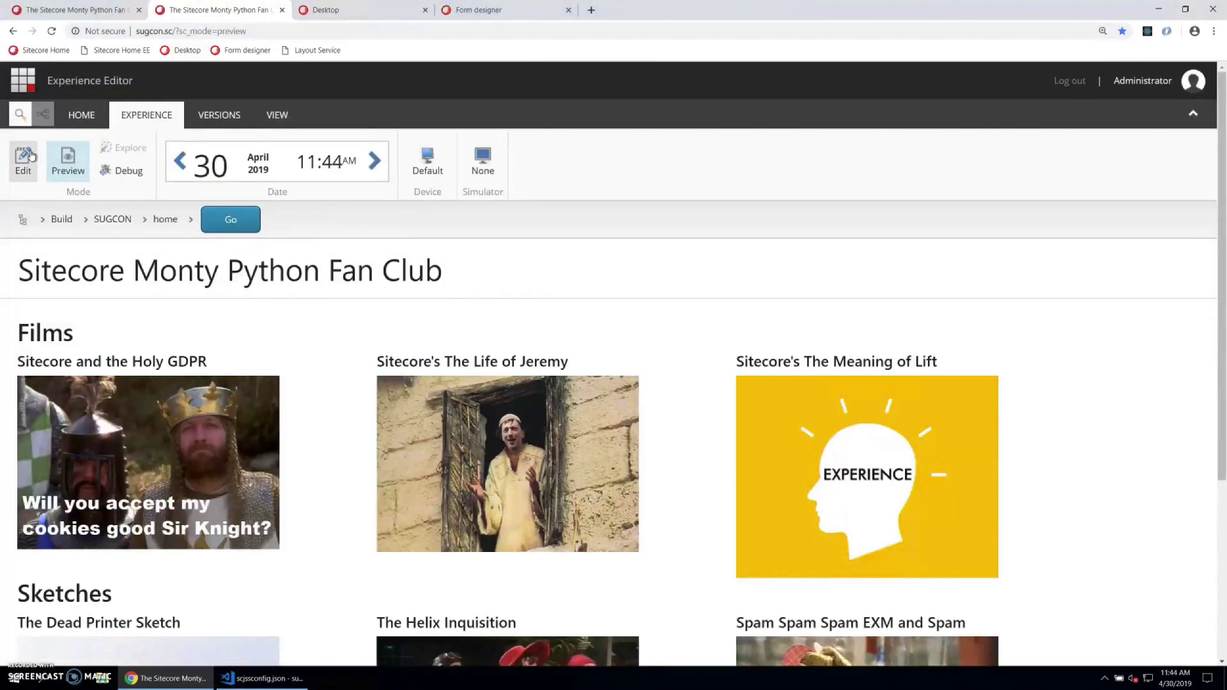
Enter editing mode, typing and deleting stray letters in the Life of Jeremy title.
{"action": "left_click", "coordinate": [23, 159]}
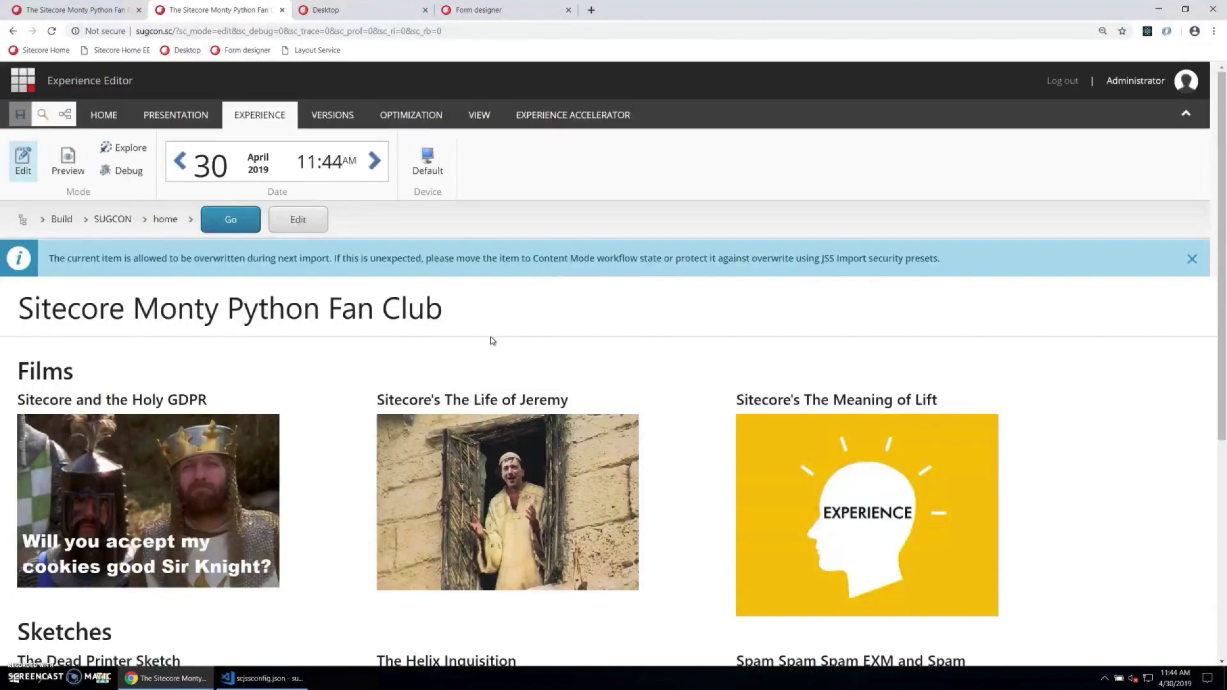
{"action": "left_click", "coordinate": [471, 400]}
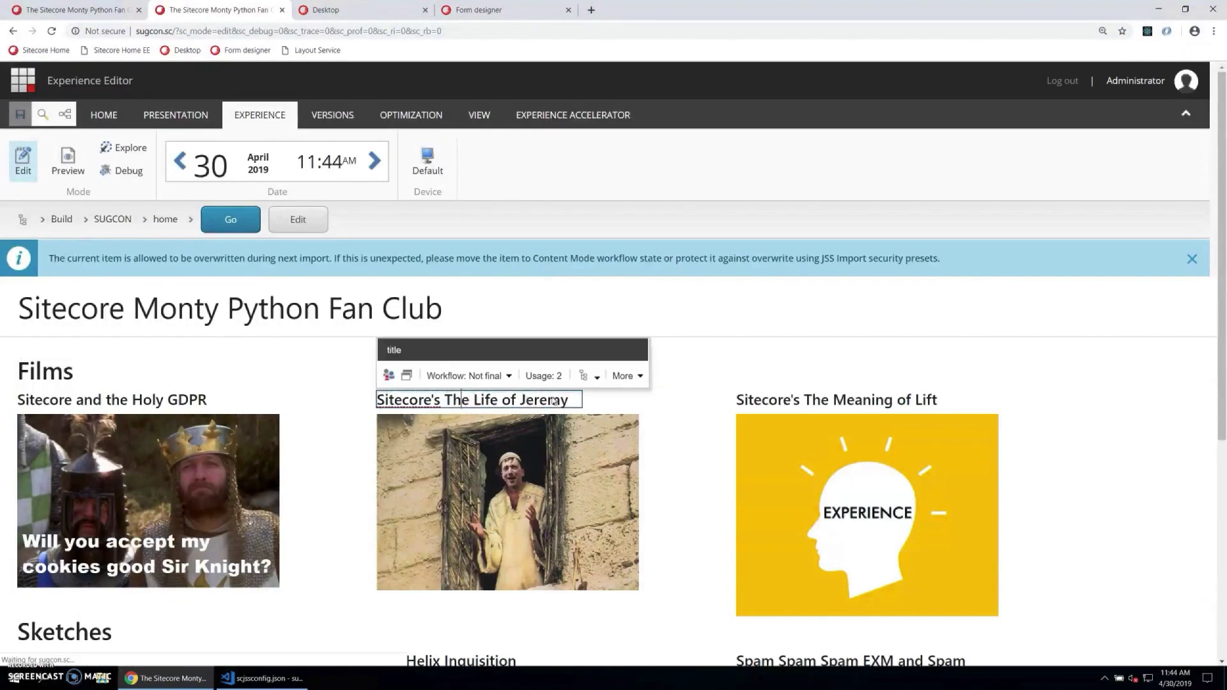
{"action": "left_click", "coordinate": [422, 399]}
{"action": "type", "text": "dsd"}
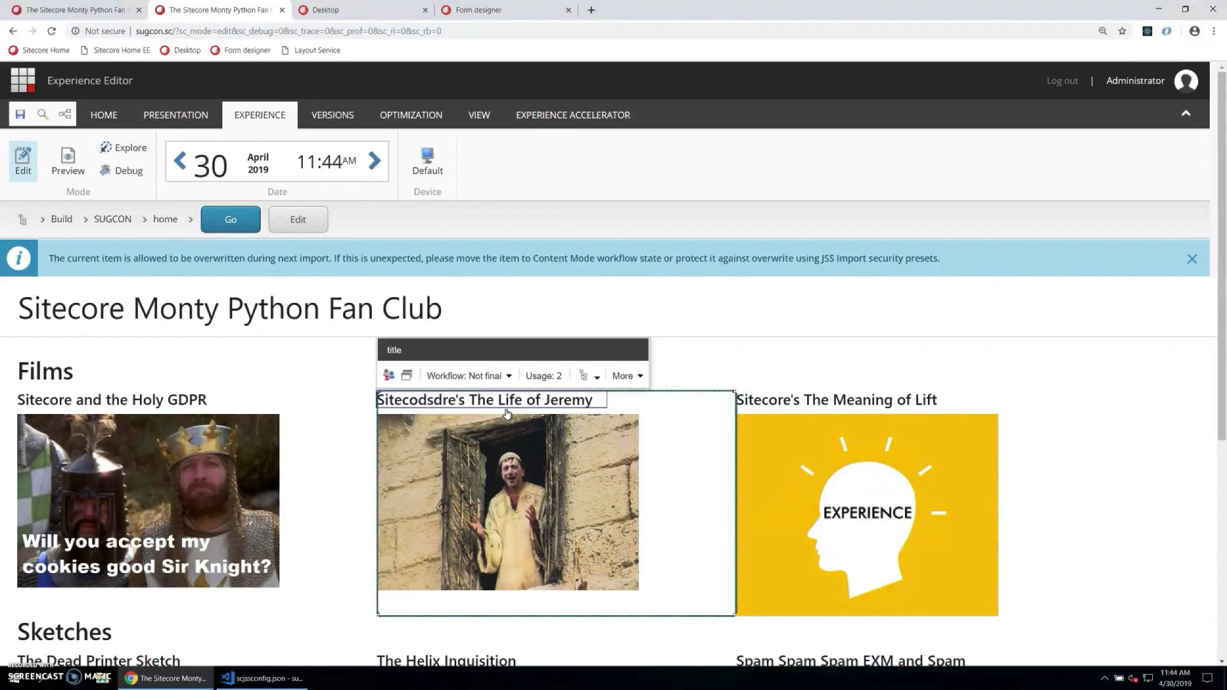
{"action": "key", "text": "BackSpace"}
{"action": "key", "text": "BackSpace"}
{"action": "key", "text": "BackSpace"}
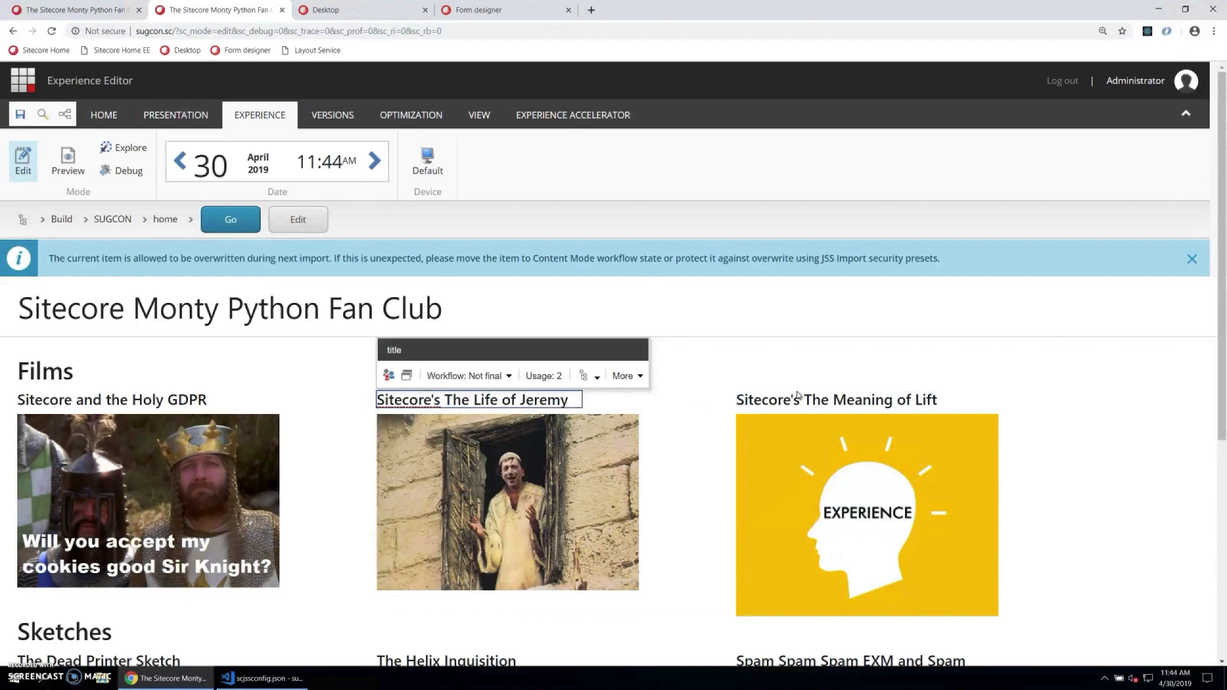
{"action": "key", "text": "Tab"}
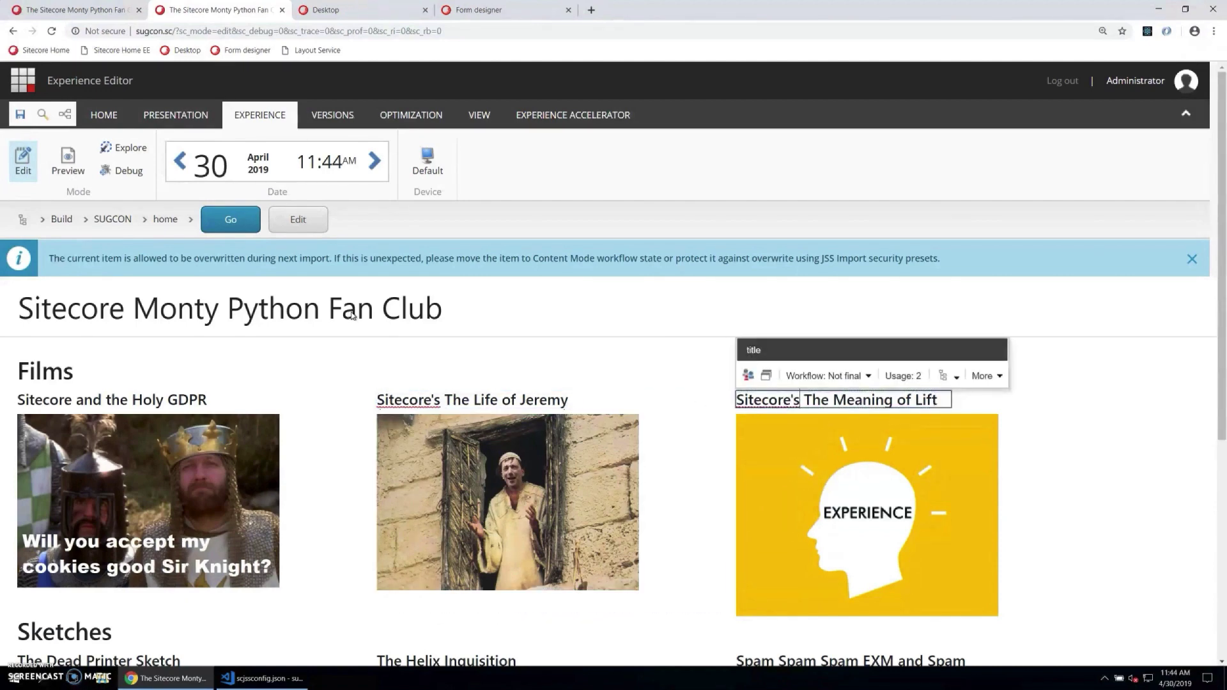
{"action": "key", "text": "alt+p"}
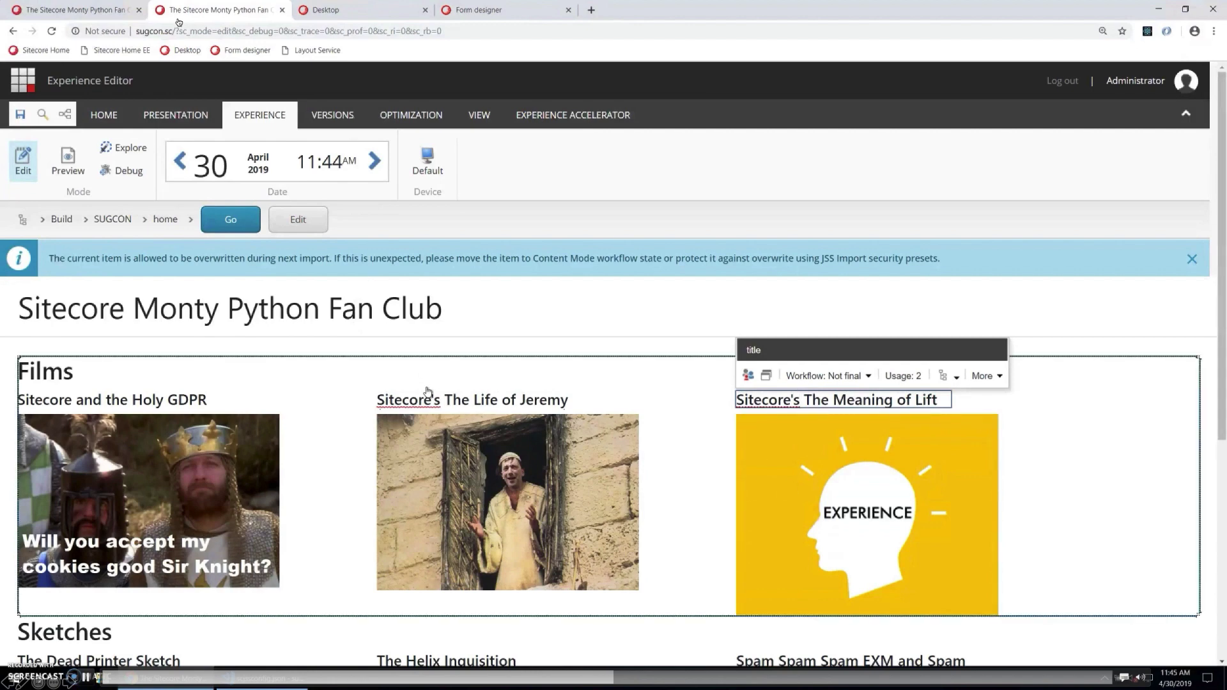
{"action": "scroll", "coordinate": [427, 392], "scroll_direction": "down", "scroll_amount": 5}
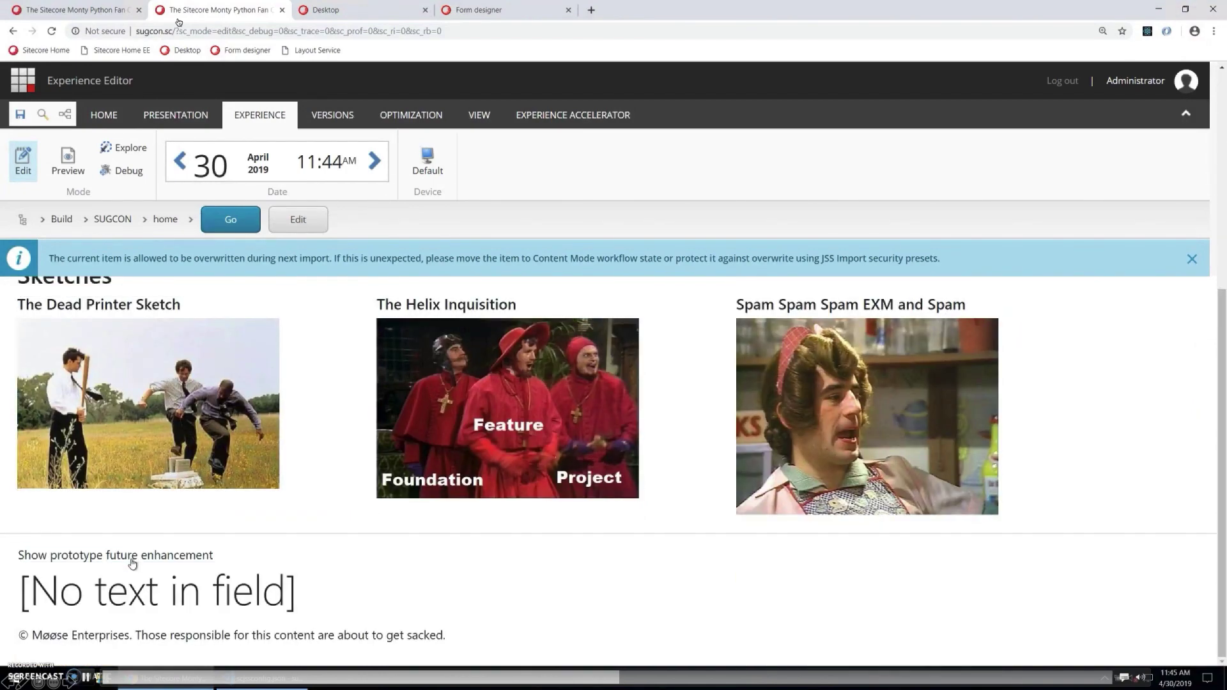
Remove the copyright Content Block rendering from the footer.
{"action": "left_click", "coordinate": [214, 612]}
{"action": "left_click", "coordinate": [218, 636]}
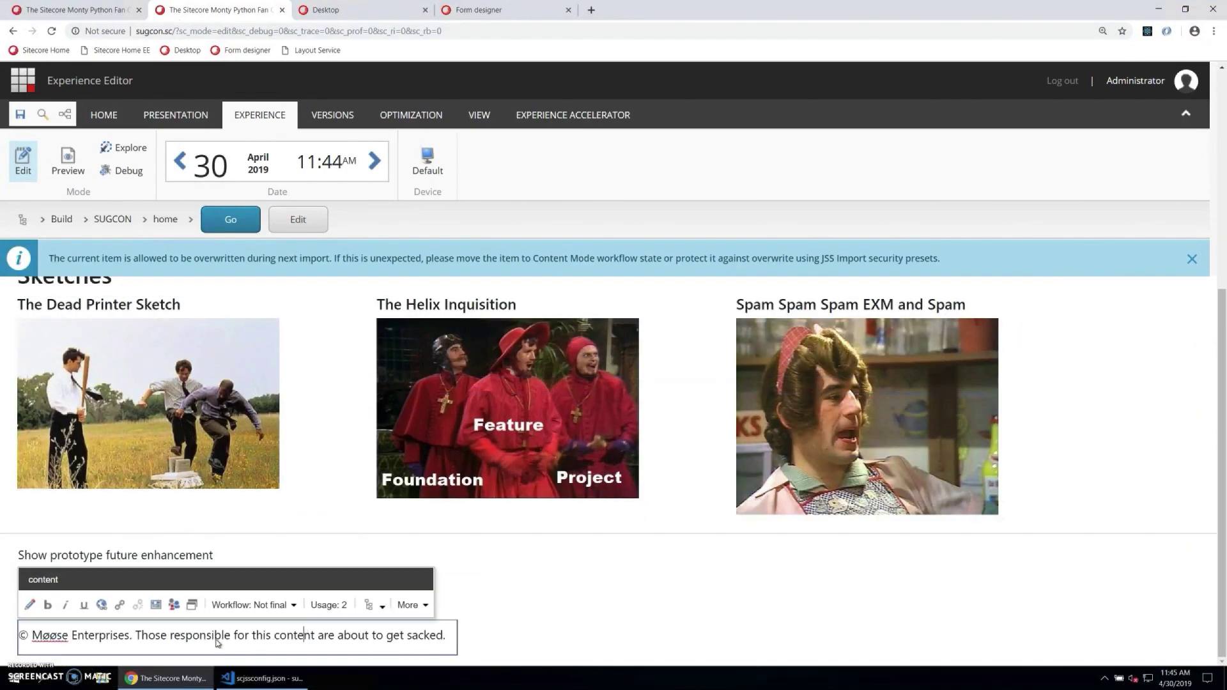
{"action": "left_click", "coordinate": [490, 627]}
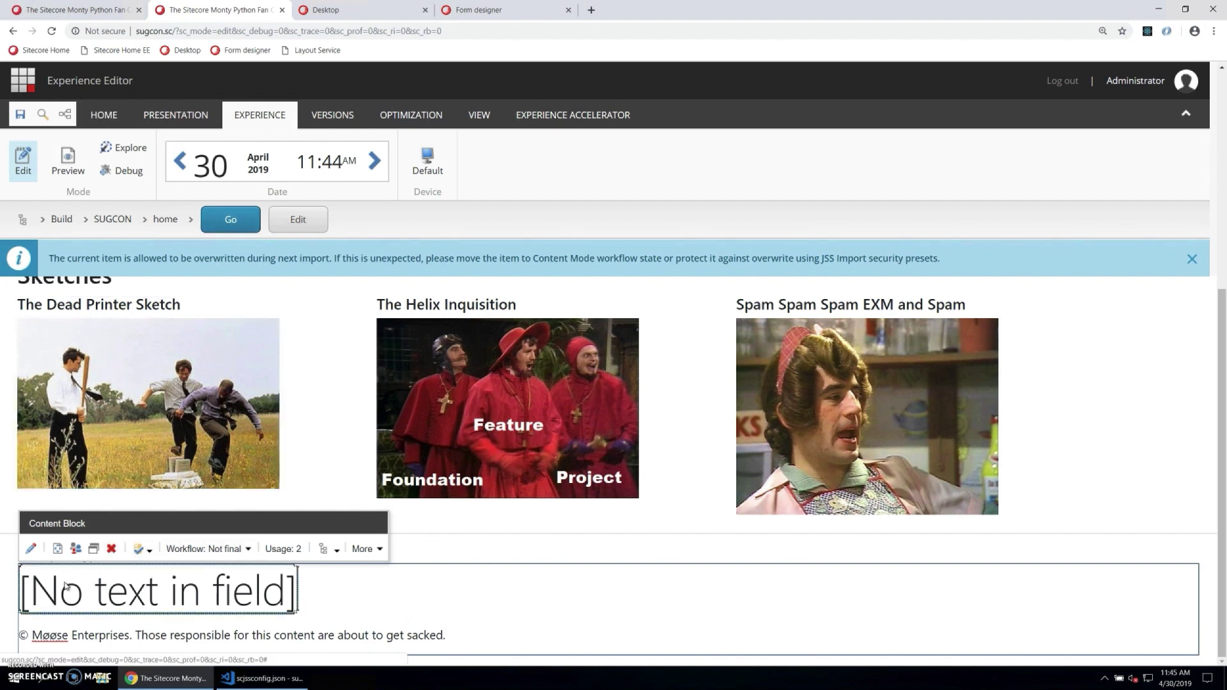
{"action": "left_click", "coordinate": [106, 552]}
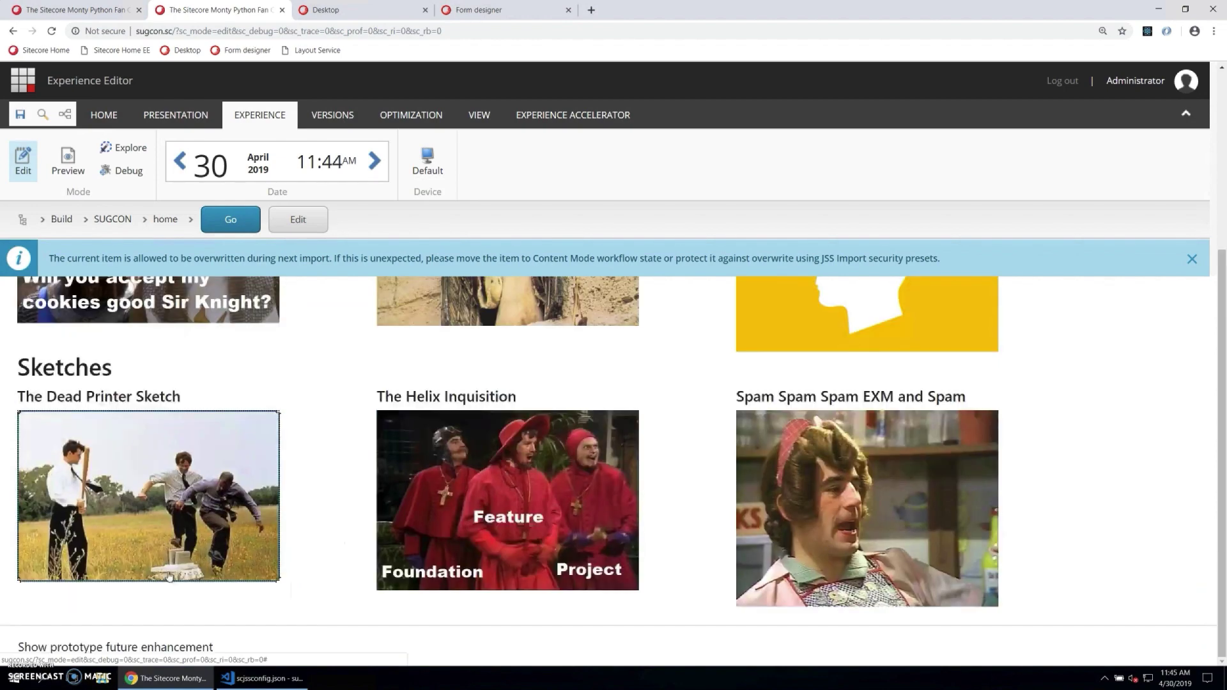
Remove the prototype Form rendering, leaving sugcon-footer empty, and save the page.
{"action": "left_click", "coordinate": [250, 658]}
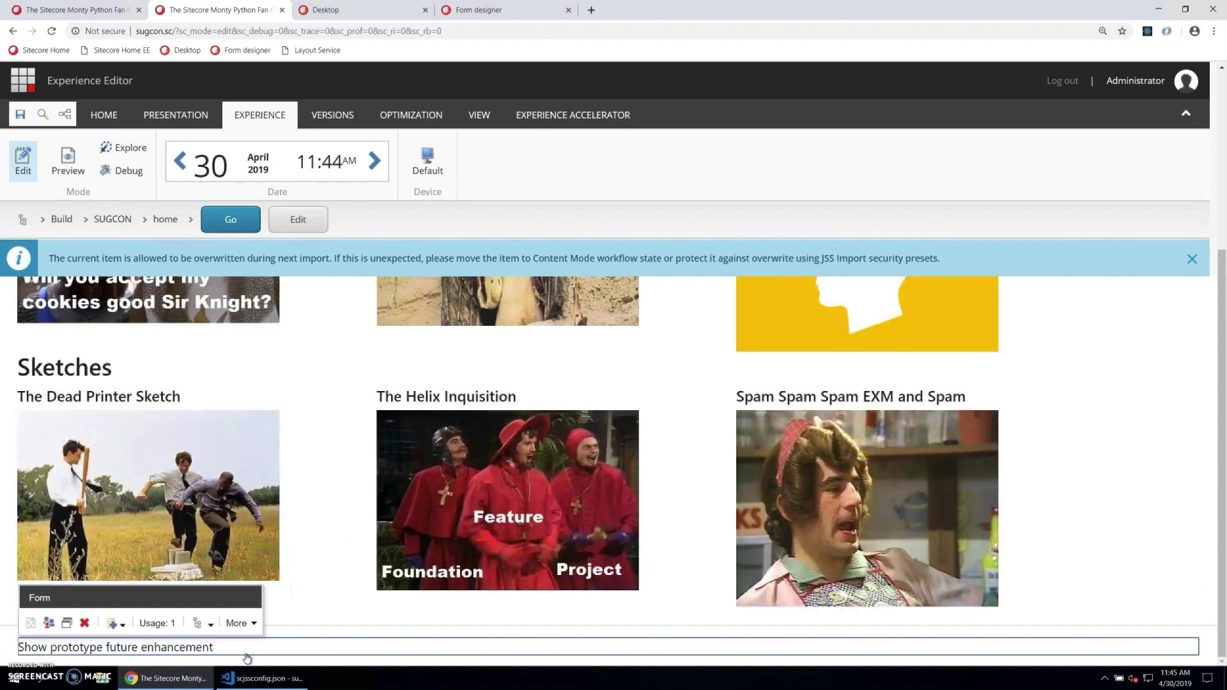
{"action": "left_click", "coordinate": [70, 623]}
{"action": "left_click", "coordinate": [179, 638]}
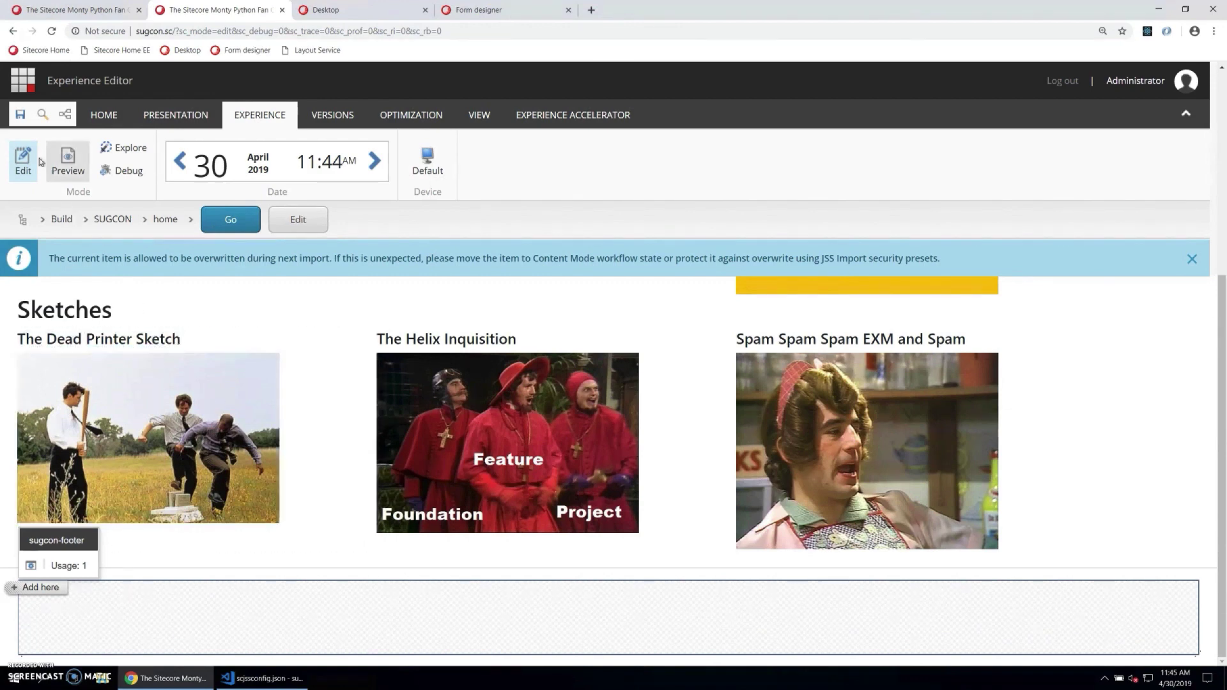
{"action": "left_click", "coordinate": [20, 116]}
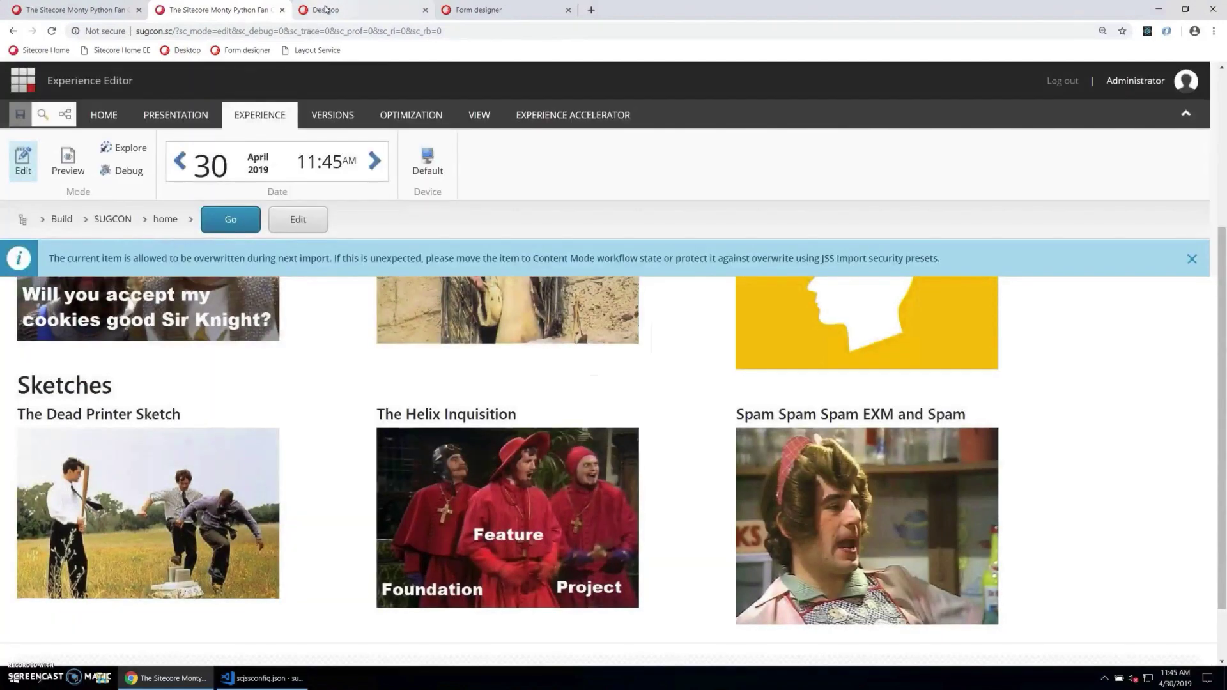
Create a partial design named 'Footer' under SUGCON's Presentation > Partial Designs.
{"action": "left_click", "coordinate": [326, 9]}
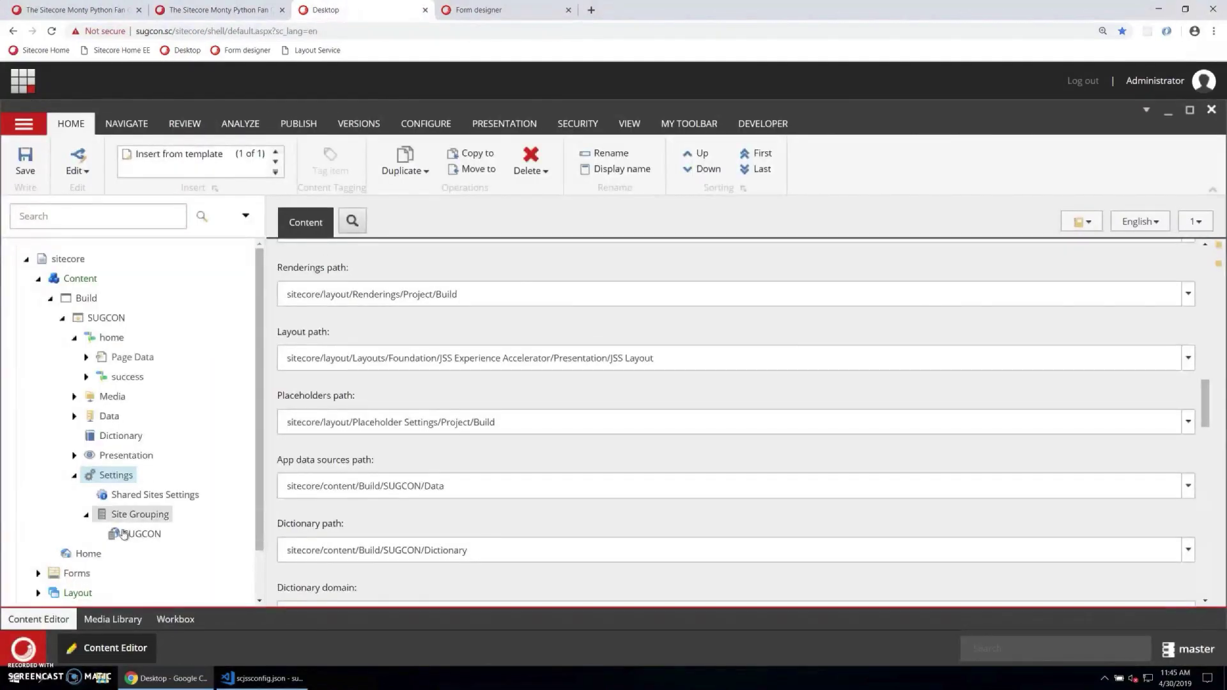
{"action": "left_click", "coordinate": [74, 455]}
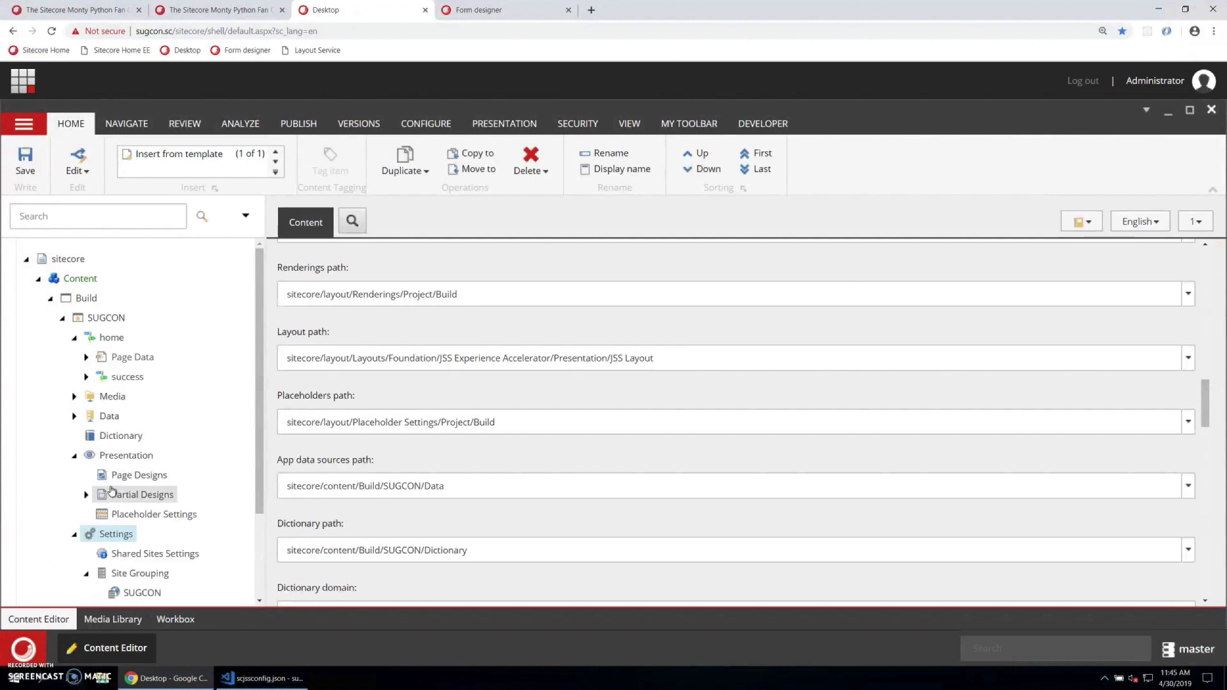
{"action": "left_click", "coordinate": [86, 495]}
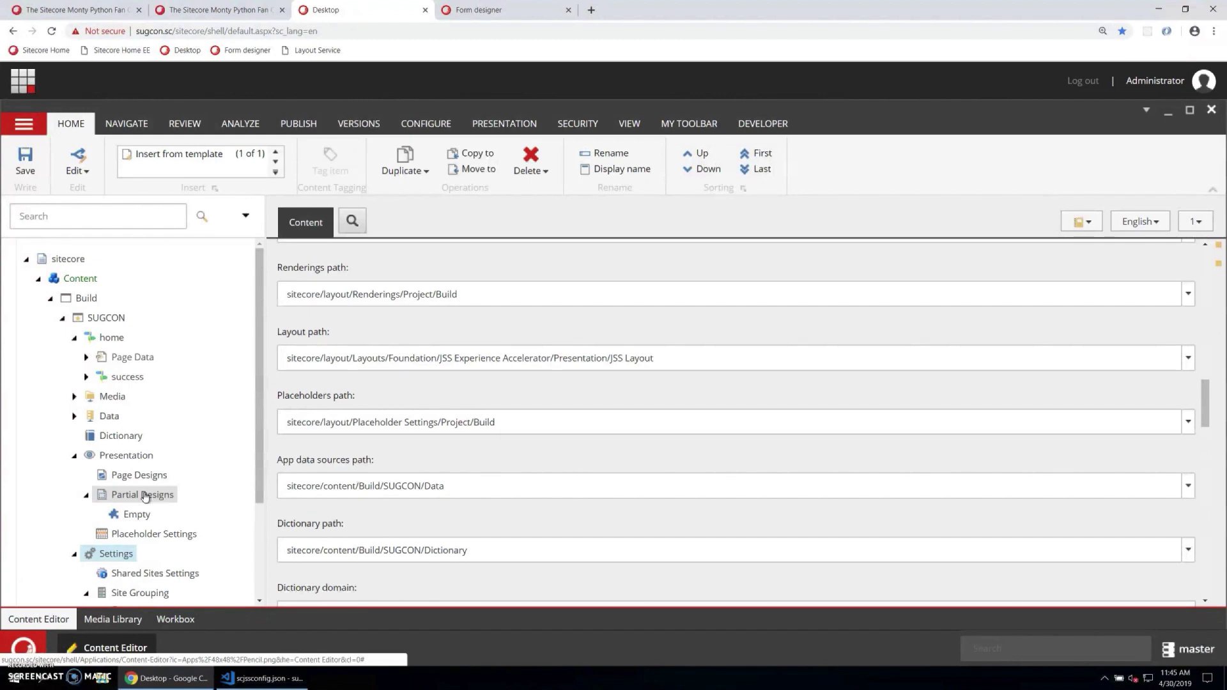
{"action": "left_click", "coordinate": [144, 495]}
{"action": "left_click", "coordinate": [165, 169]}
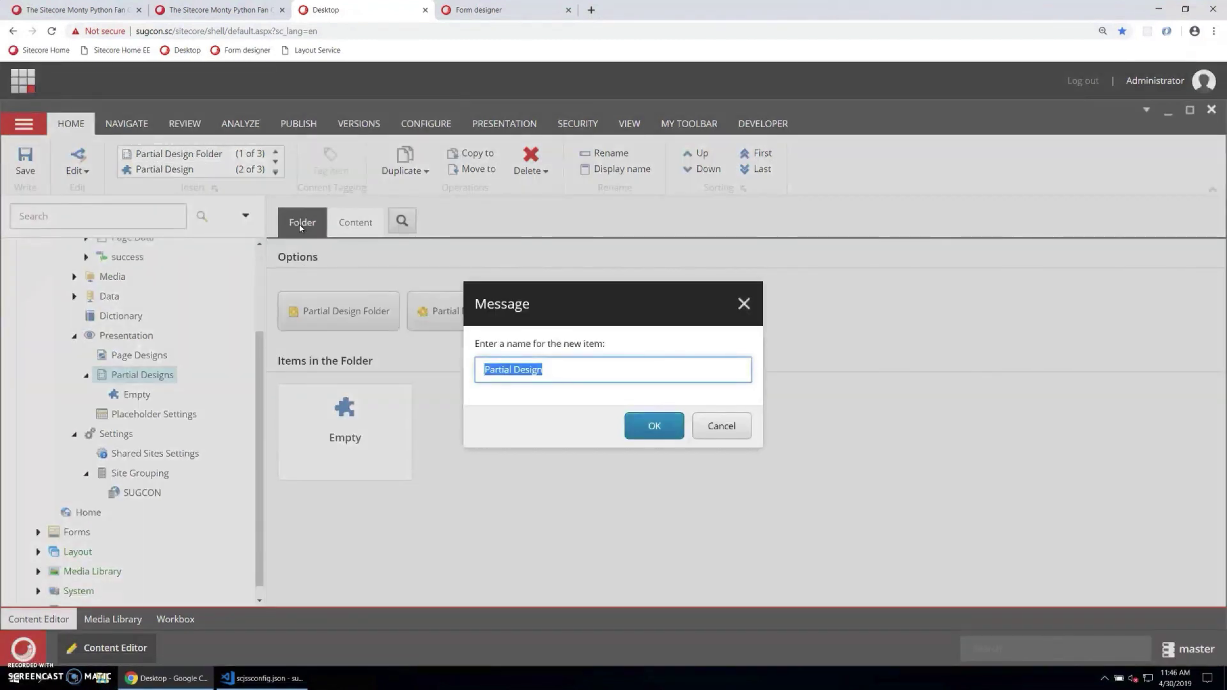
{"action": "type", "text": "Footer"}
{"action": "key", "text": "Return"}
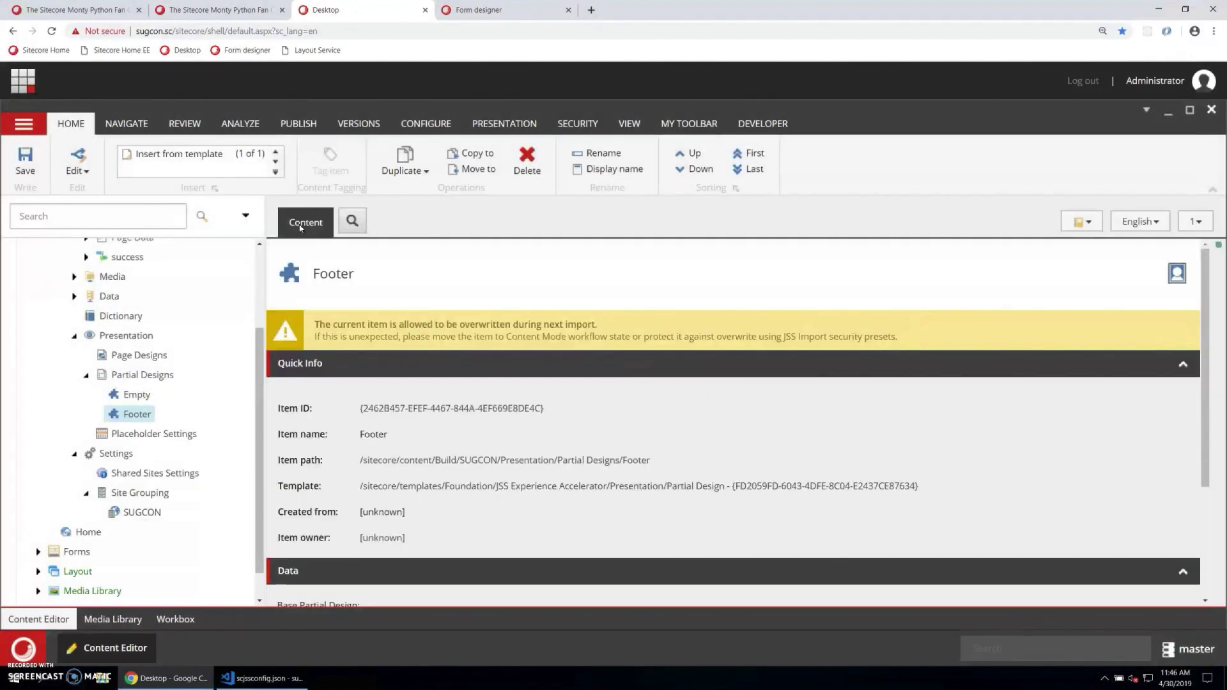
Create a page design named 'Standard' under Page Designs.
{"action": "left_click", "coordinate": [152, 360]}
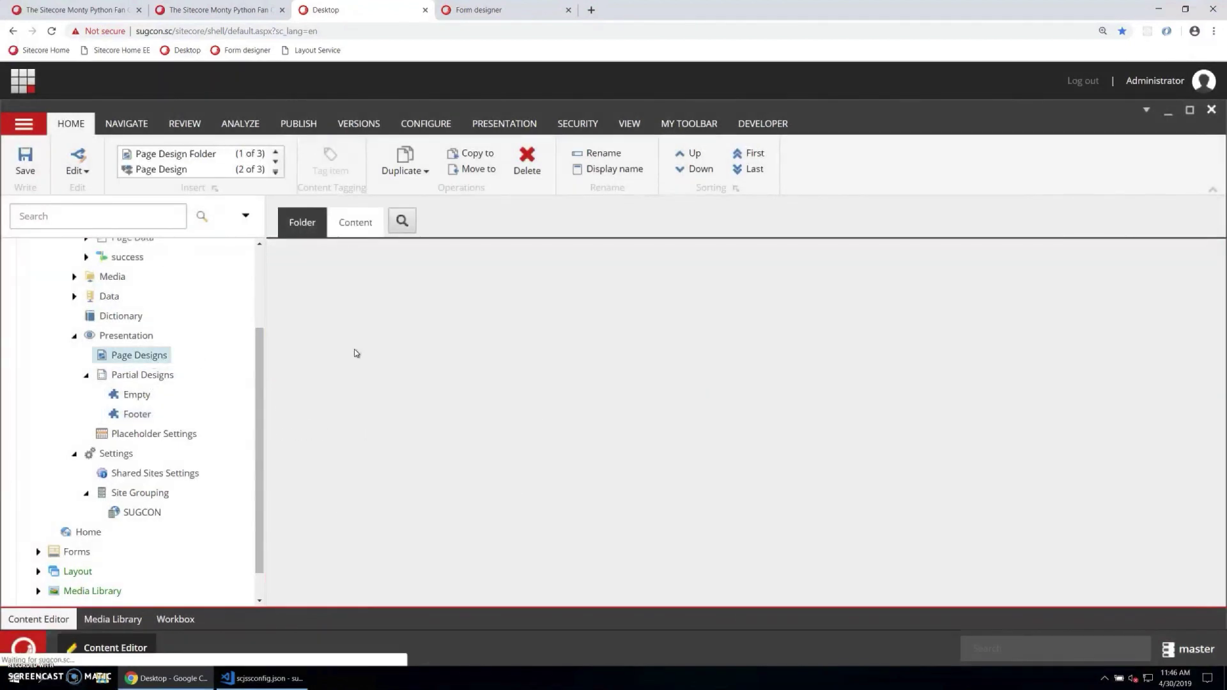
{"action": "left_click", "coordinate": [152, 170]}
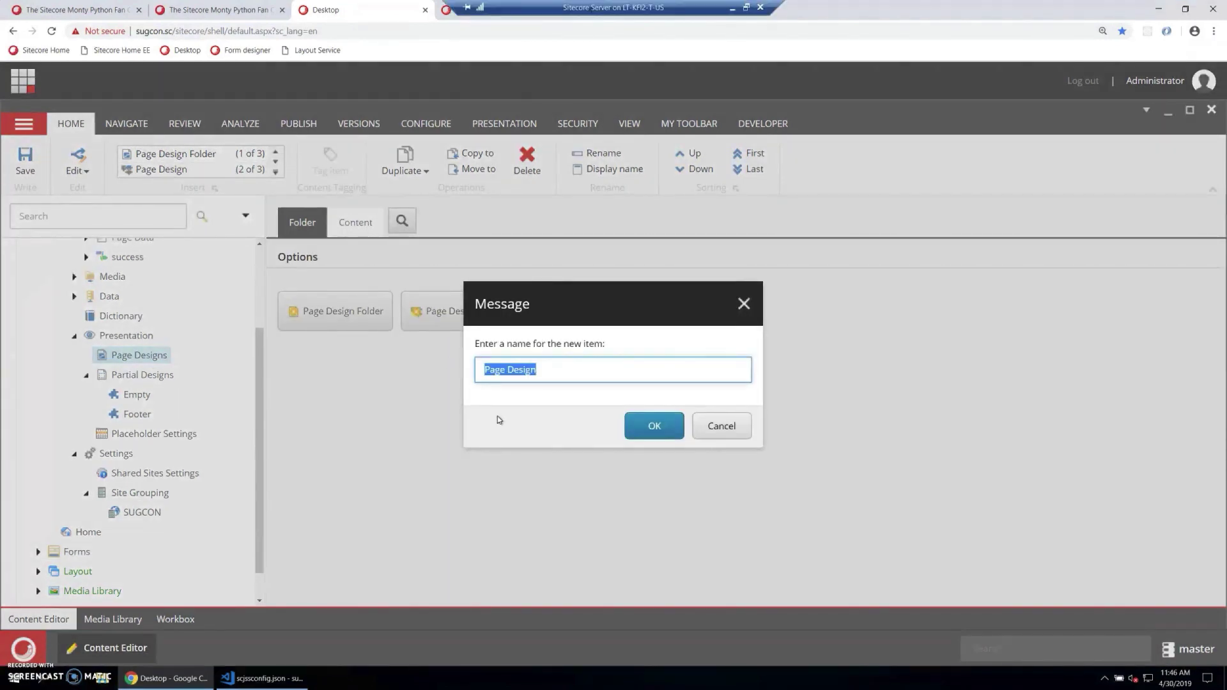
{"action": "type", "text": "Standard"}
{"action": "key", "text": "Return"}
Add the Footer partial design to the Standard page design's selected partial designs.
{"action": "scroll", "coordinate": [487, 491], "scroll_direction": "down", "scroll_amount": 1}
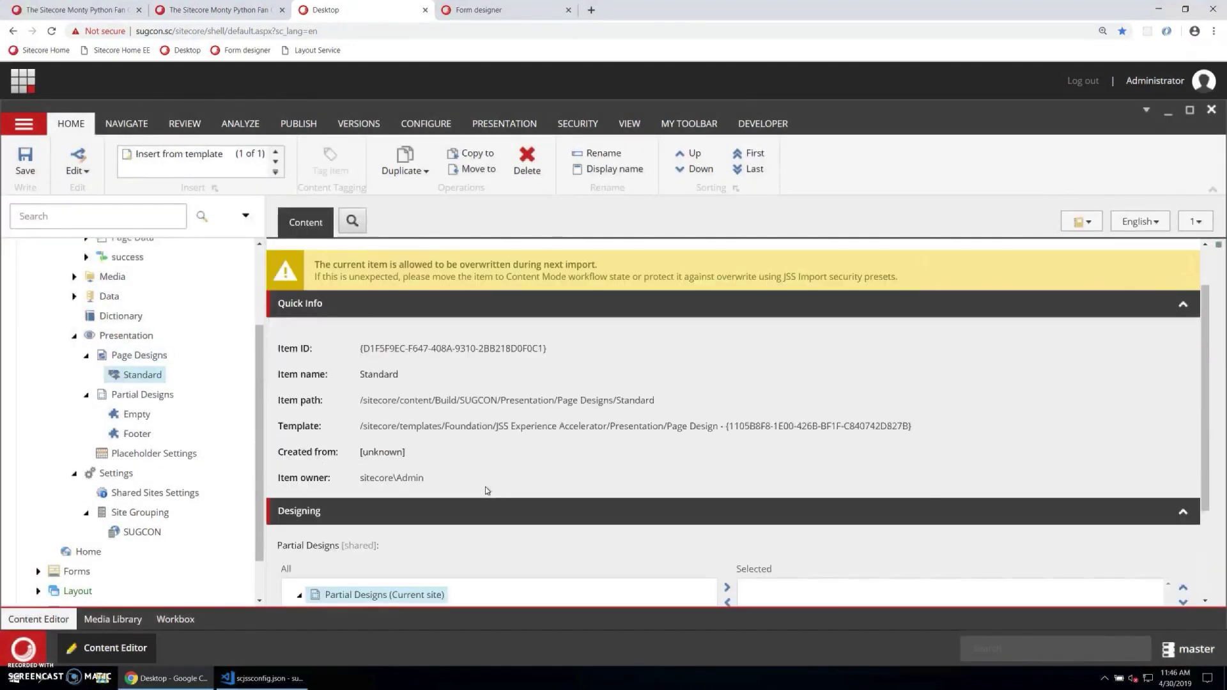
{"action": "scroll", "coordinate": [487, 490], "scroll_direction": "down", "scroll_amount": 2}
{"action": "left_click", "coordinate": [350, 496]}
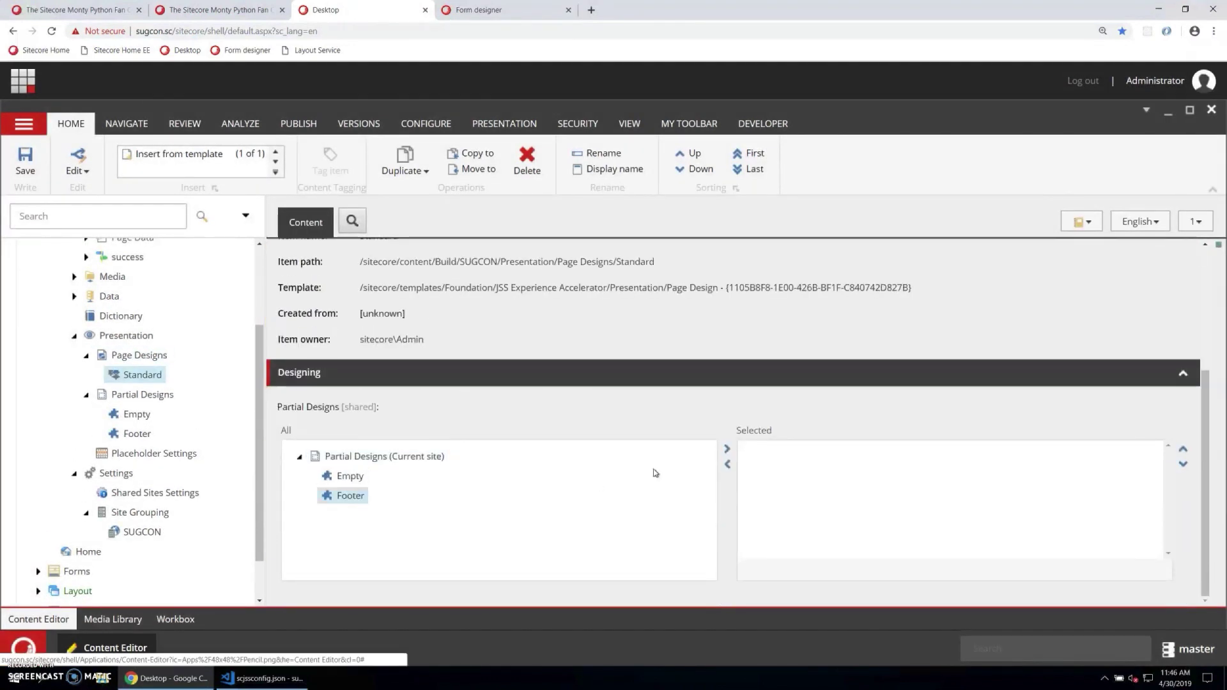
{"action": "left_click", "coordinate": [727, 449]}
{"action": "left_click", "coordinate": [154, 379]}
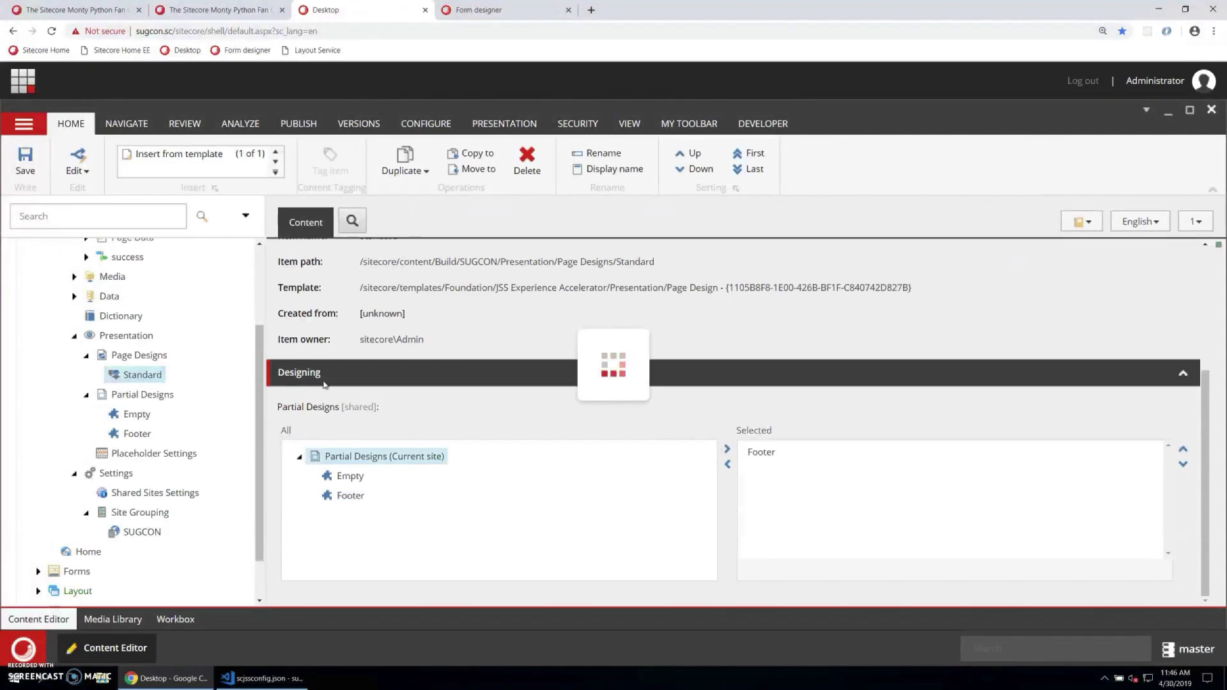
Open the Footer partial design in the Experience Editor, then return to the Content Editor.
{"action": "left_click", "coordinate": [137, 434]}
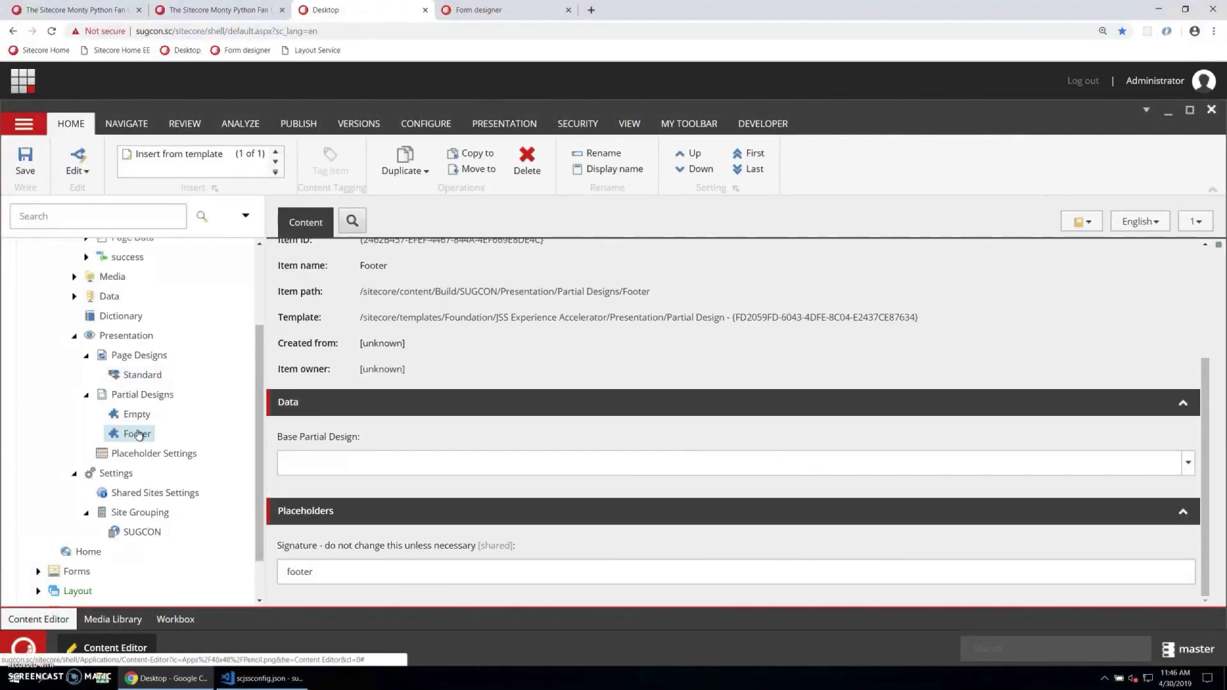
{"action": "right_click", "coordinate": [137, 434]}
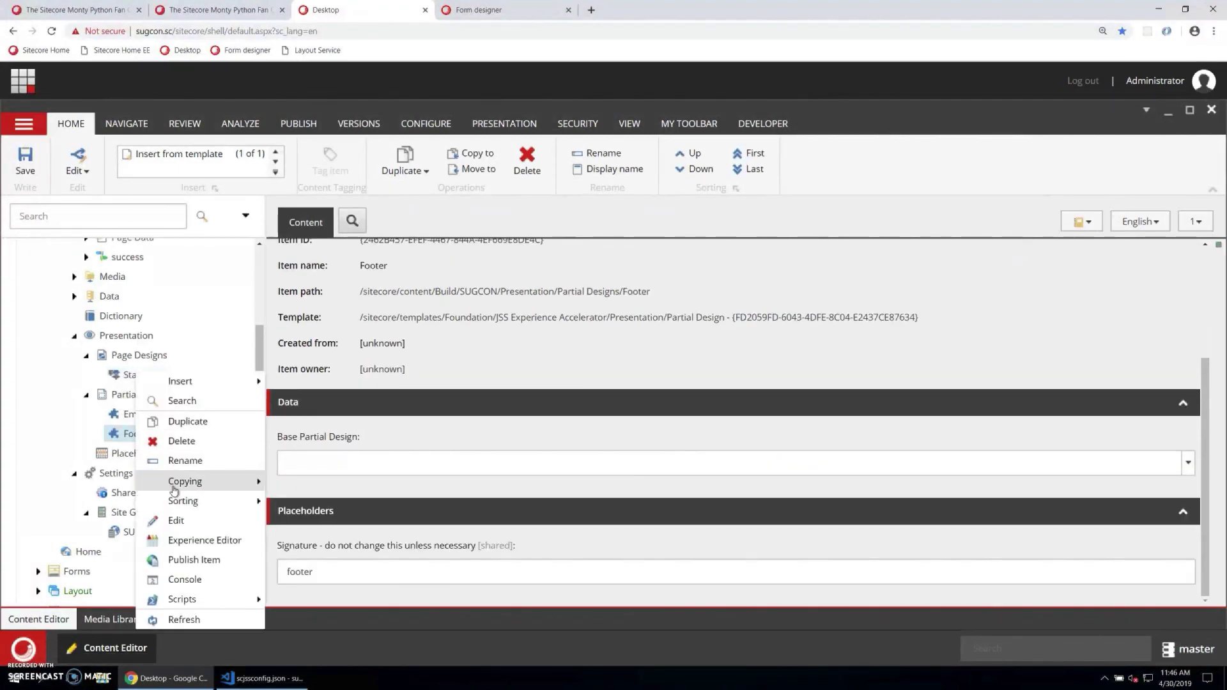
{"action": "left_click", "coordinate": [179, 540]}
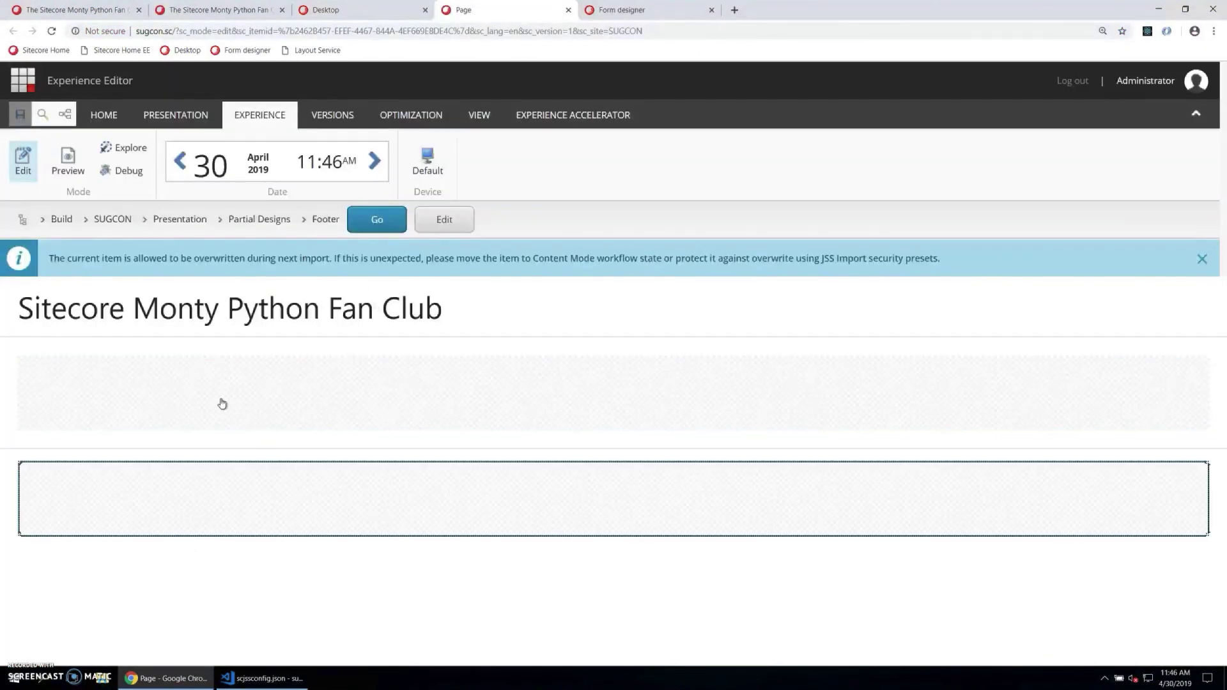
{"action": "left_click", "coordinate": [274, 512]}
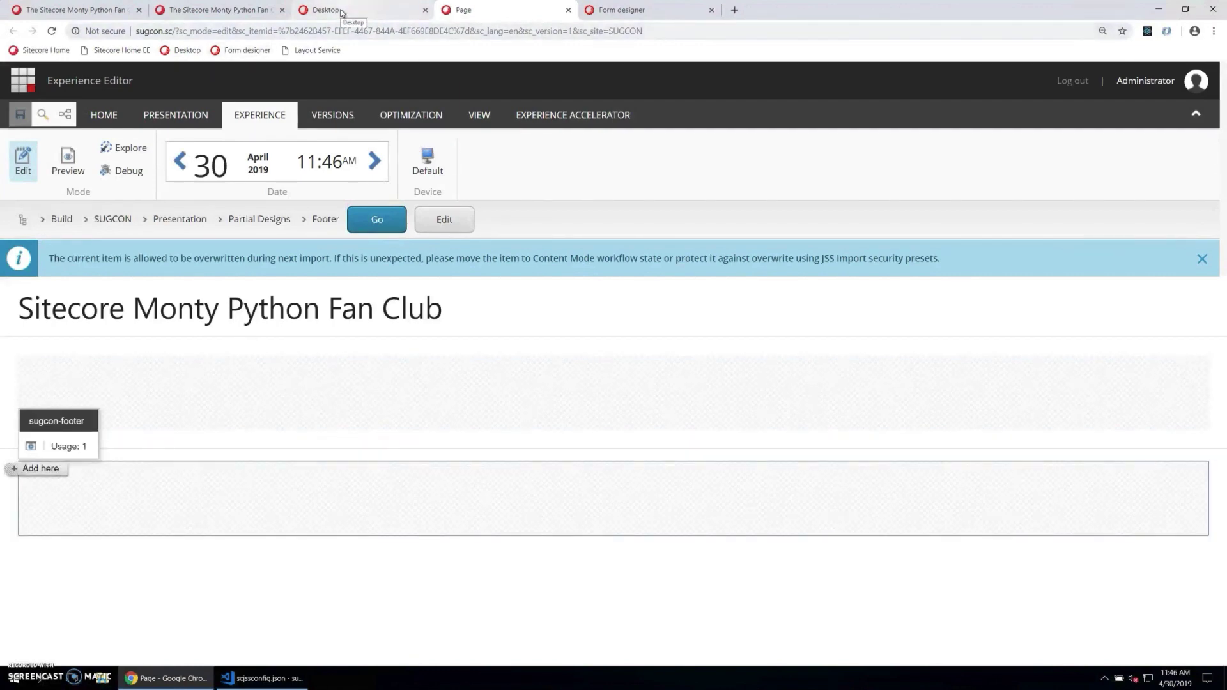
{"action": "left_click", "coordinate": [340, 11]}
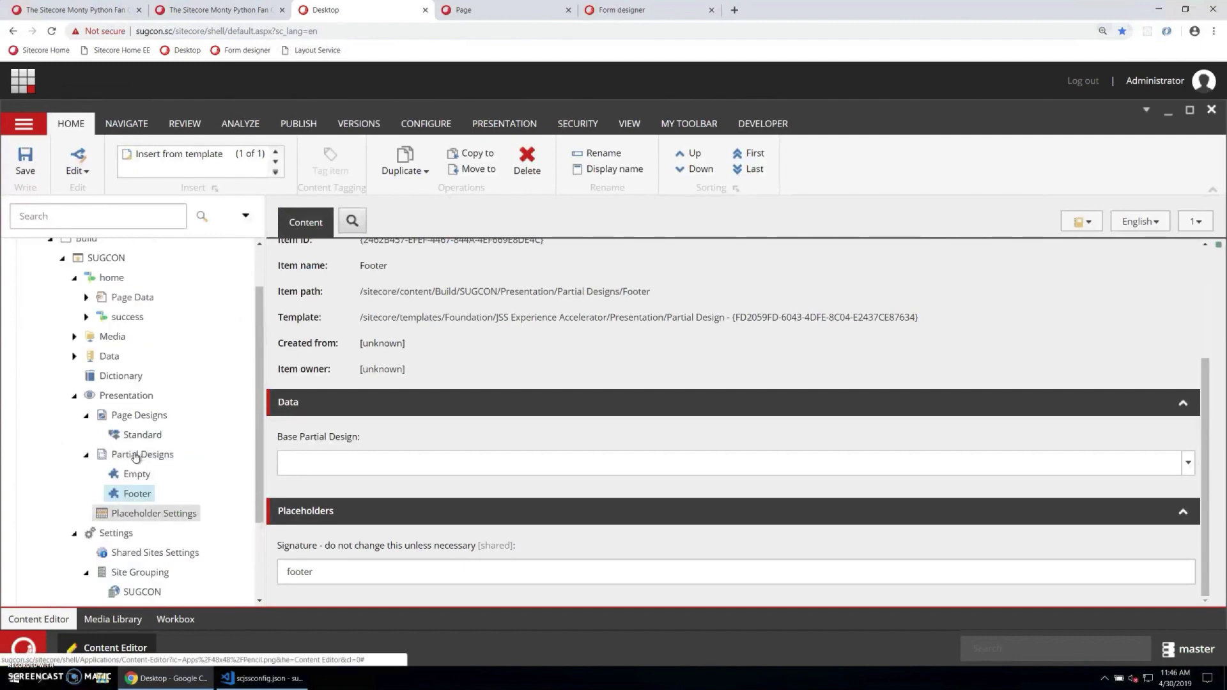
Drag Copyright notice from home's Page Data onto SUGCON's Data/Content Block and confirm the move.
{"action": "scroll", "coordinate": [132, 438], "scroll_direction": "up", "scroll_amount": 1}
{"action": "left_click", "coordinate": [86, 356]}
{"action": "scroll", "coordinate": [162, 258], "scroll_direction": "down", "scroll_amount": 2}
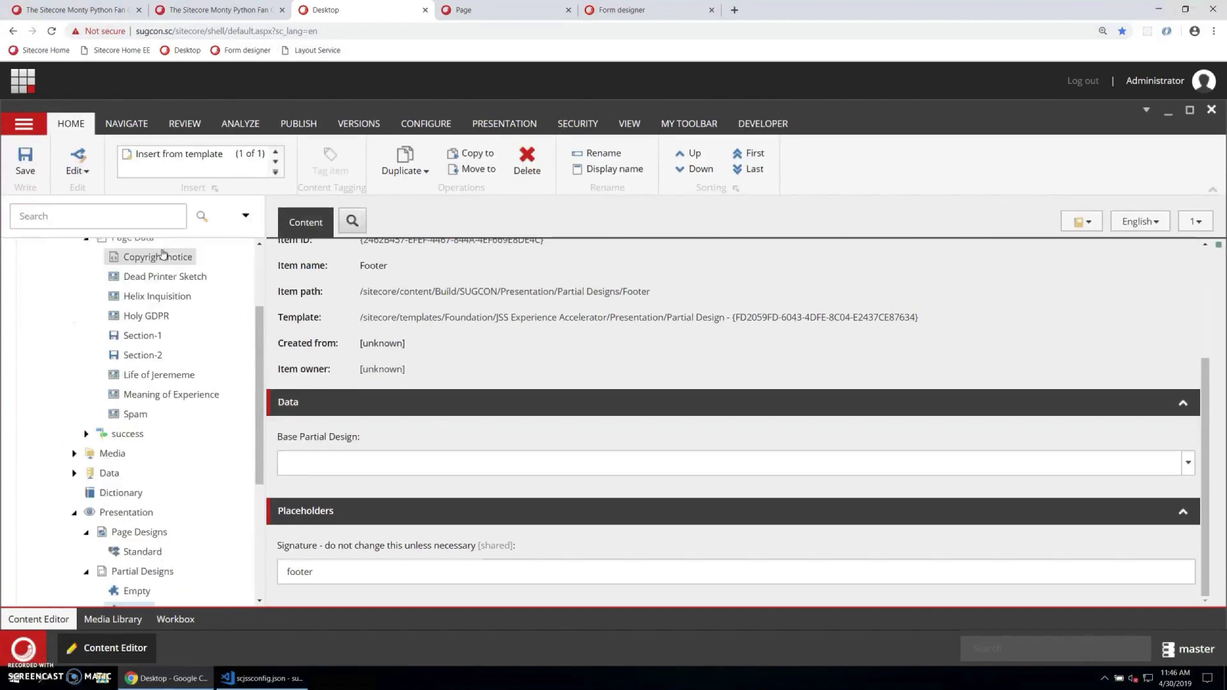
{"action": "left_click", "coordinate": [162, 257]}
{"action": "scroll", "coordinate": [162, 258], "scroll_direction": "up", "scroll_amount": 1}
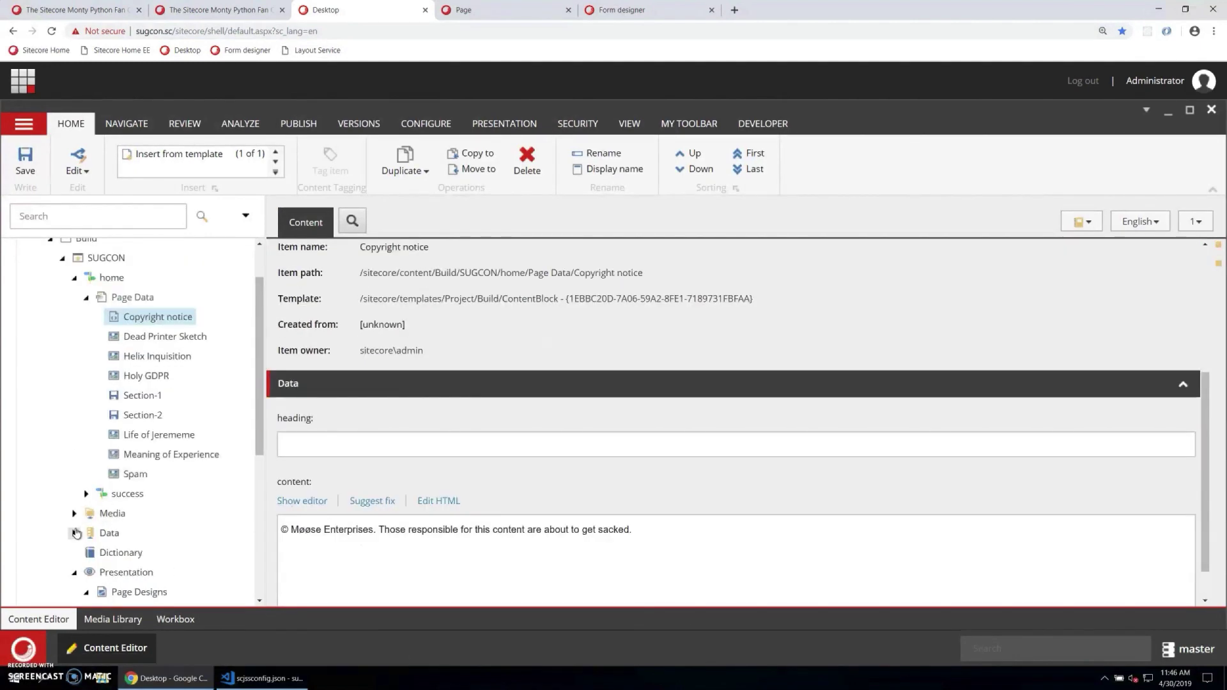
{"action": "left_click", "coordinate": [74, 533]}
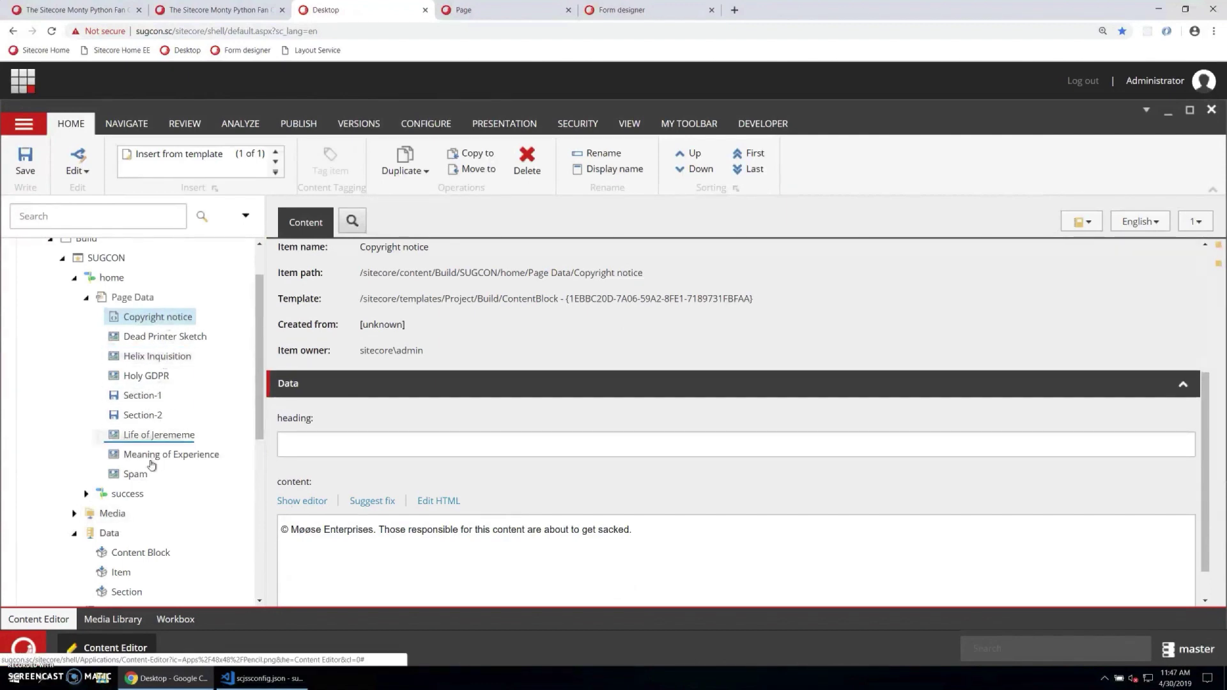
{"action": "left_click_drag", "start_coordinate": [141, 559], "coordinate": [142, 554]}
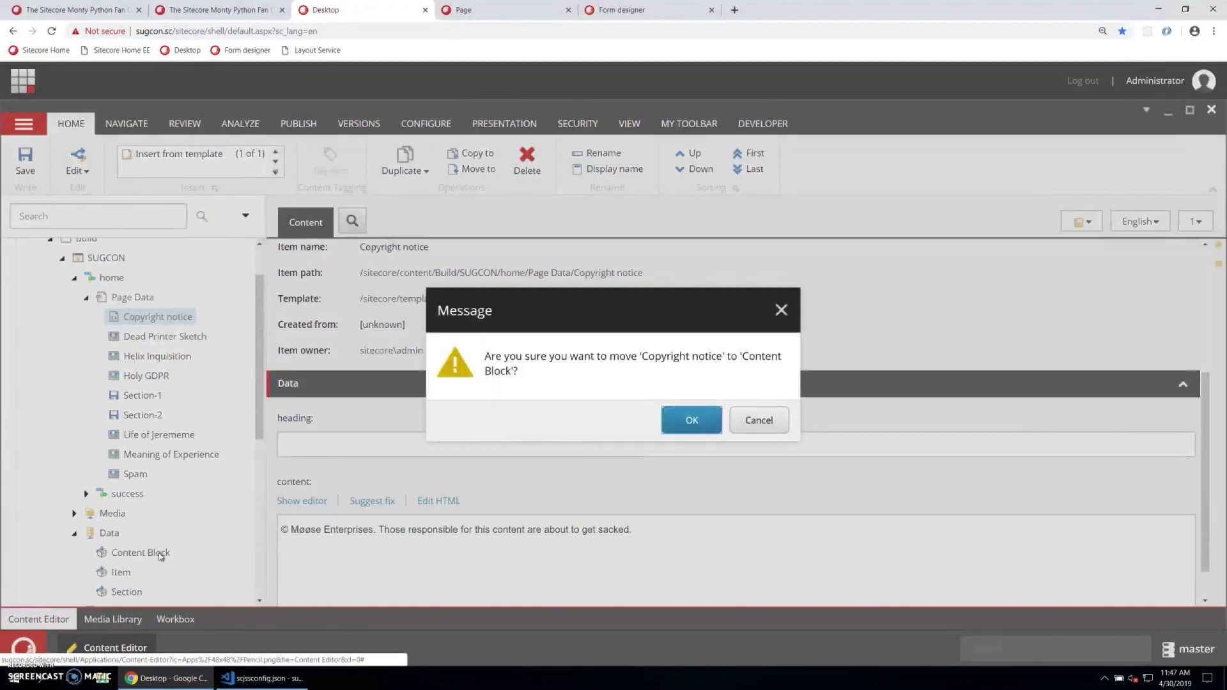
{"action": "left_click", "coordinate": [692, 421]}
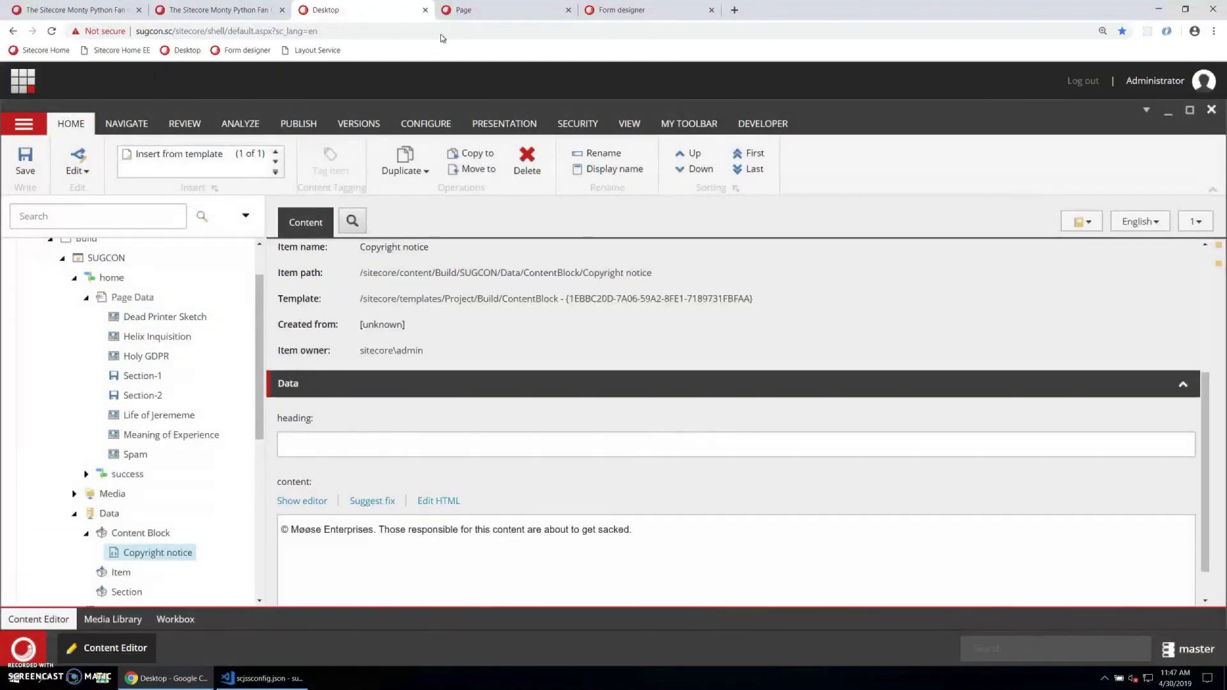
{"action": "left_click", "coordinate": [480, 10]}
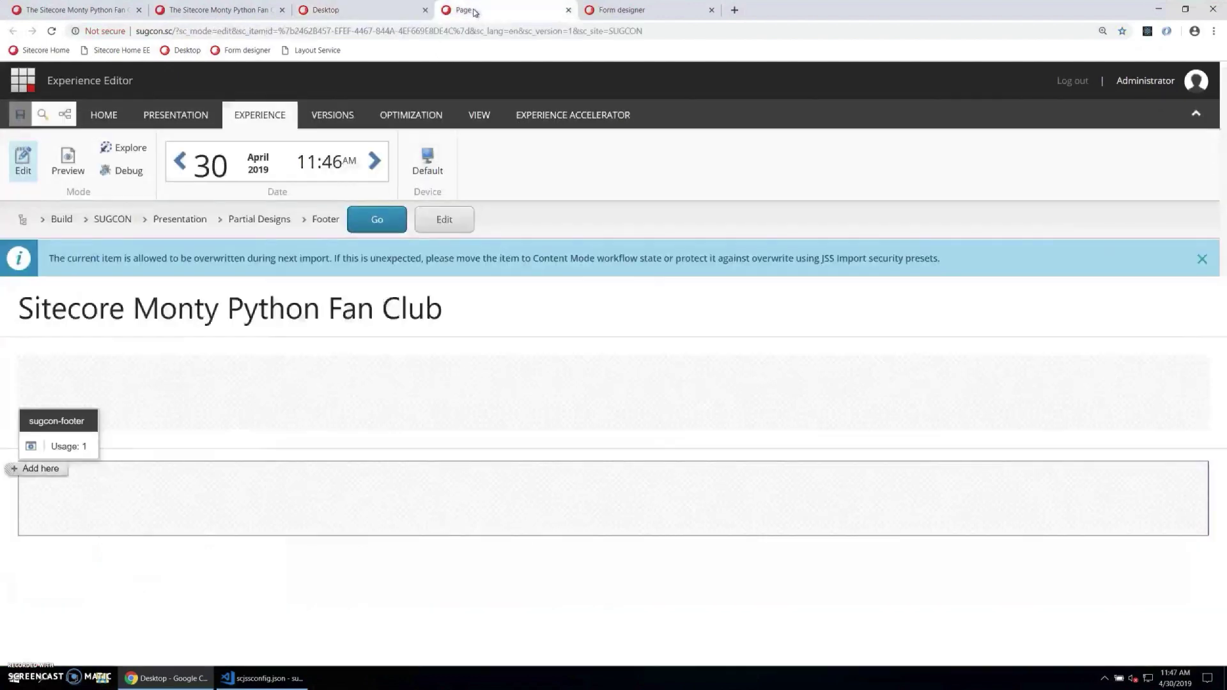
Add a Content Block rendering to the footer placeholder with Copyright notice as its datasource.
{"action": "left_click", "coordinate": [35, 472]}
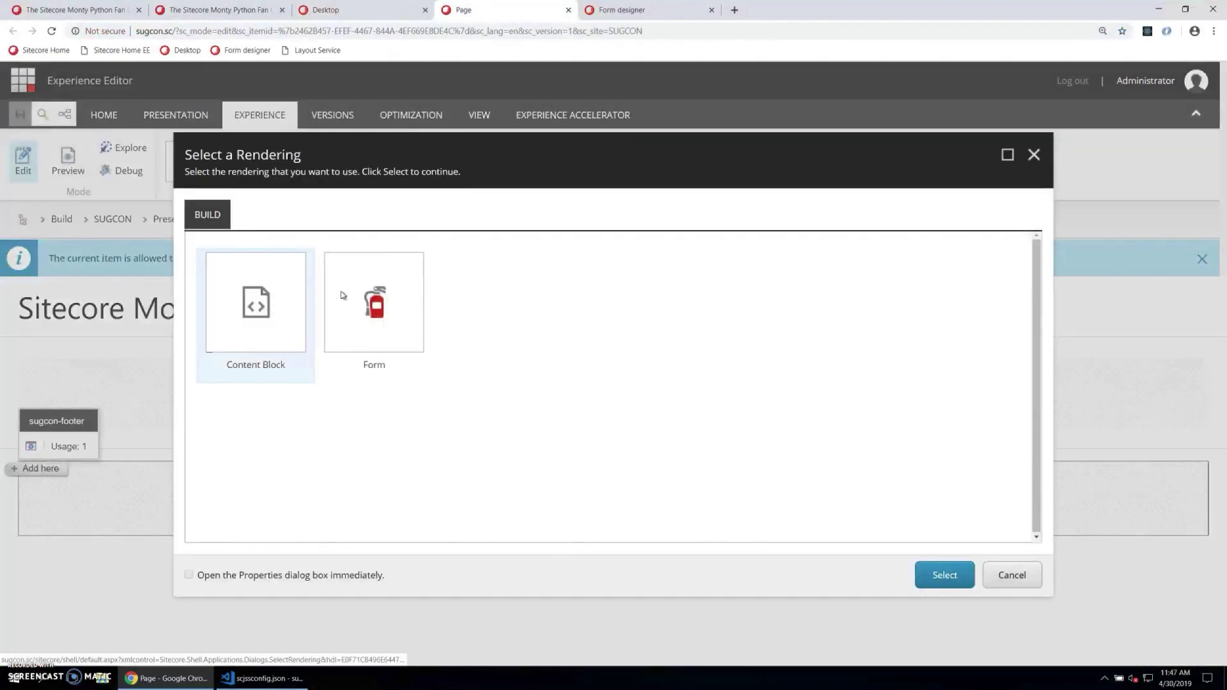
{"action": "left_click", "coordinate": [276, 302]}
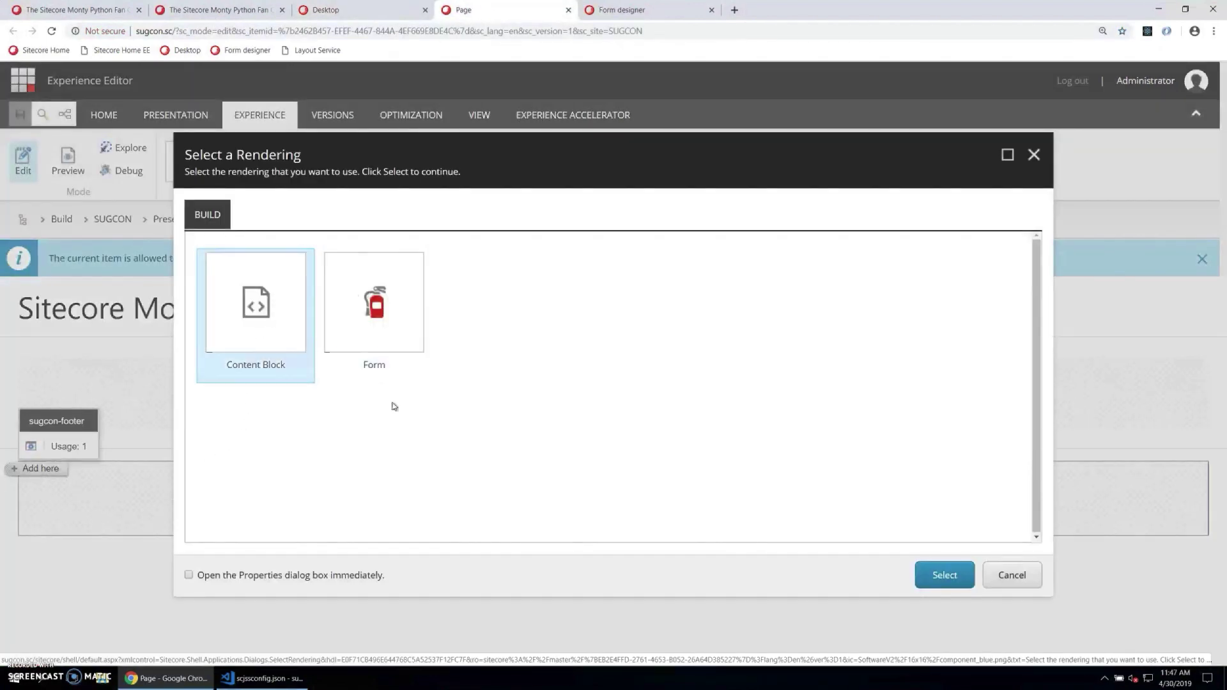
{"action": "left_click", "coordinate": [939, 575]}
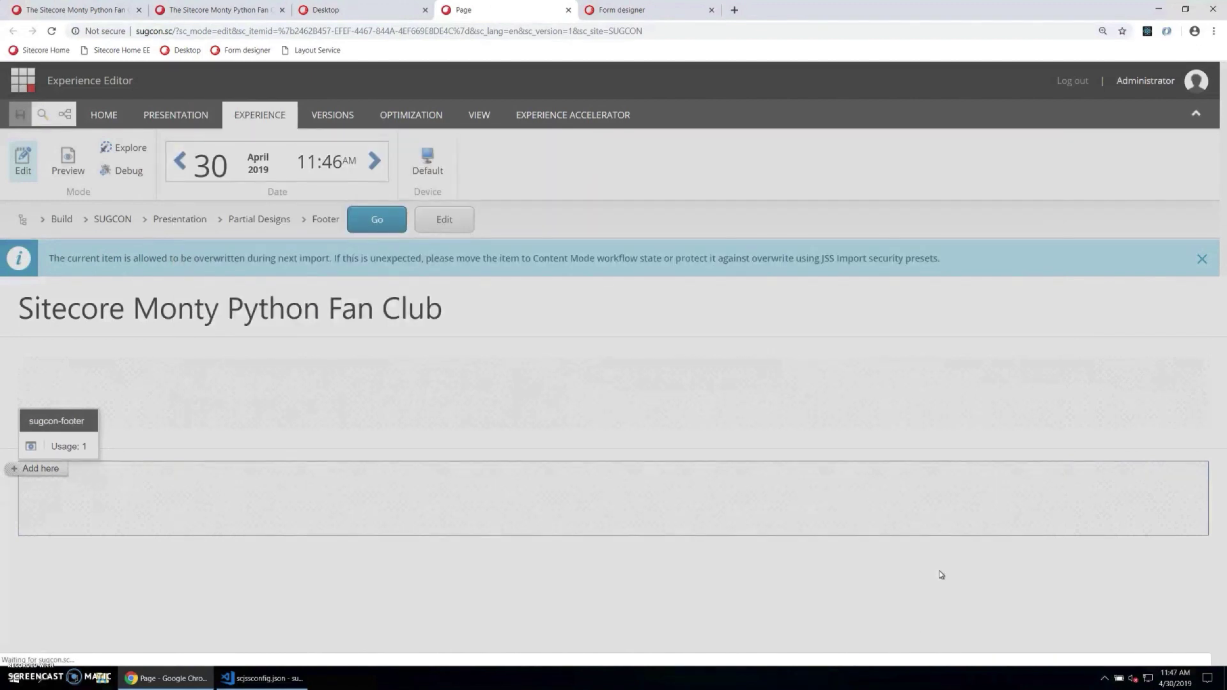
{"action": "left_click", "coordinate": [644, 326]}
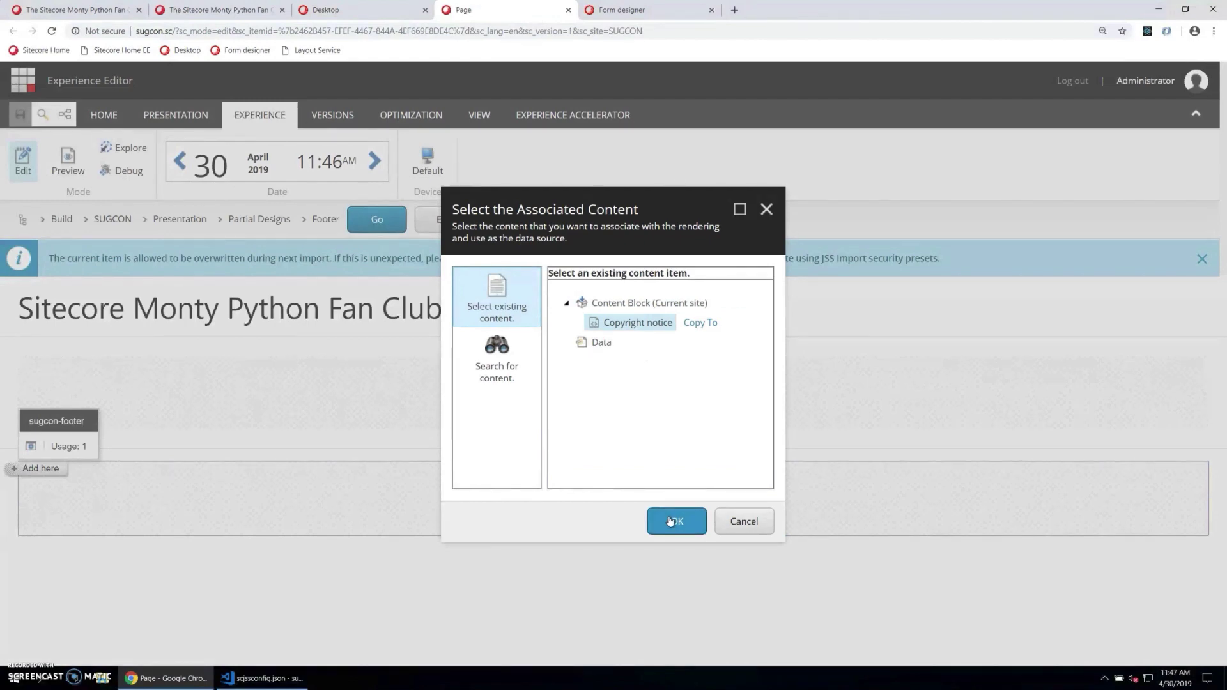
{"action": "left_click", "coordinate": [670, 521]}
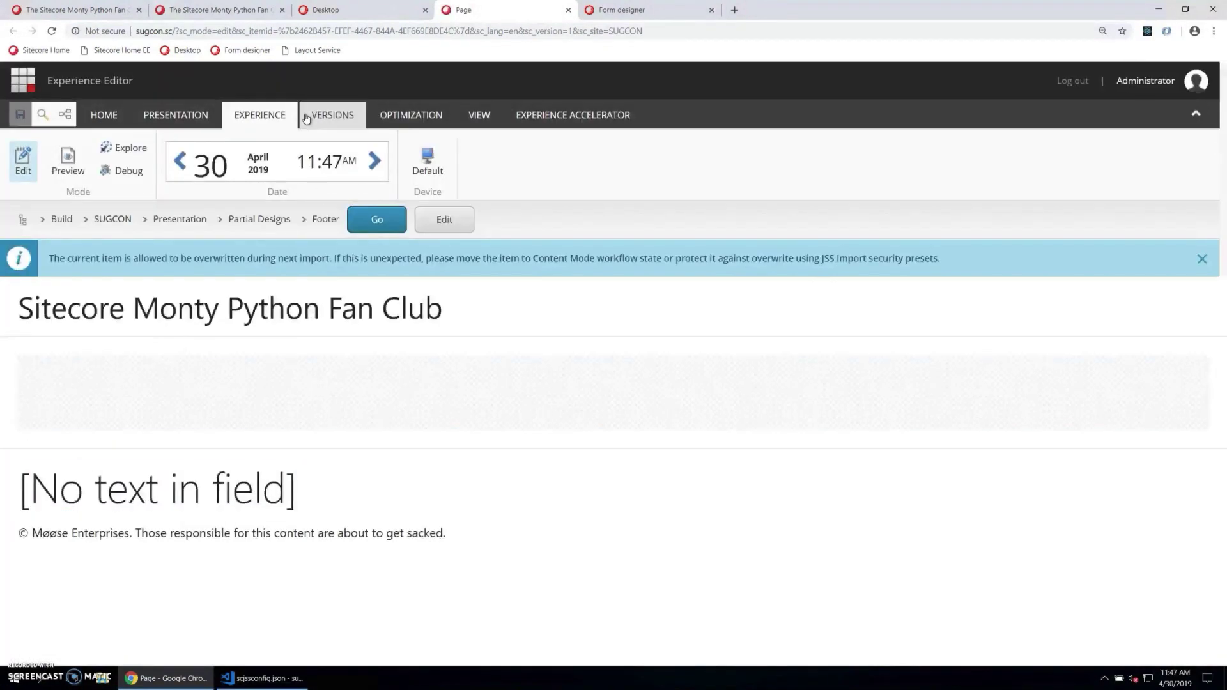
From the home page, assign the Standard design to the App Route template in Site Page Designs.
{"action": "left_click", "coordinate": [248, 10]}
{"action": "left_click", "coordinate": [67, 51]}
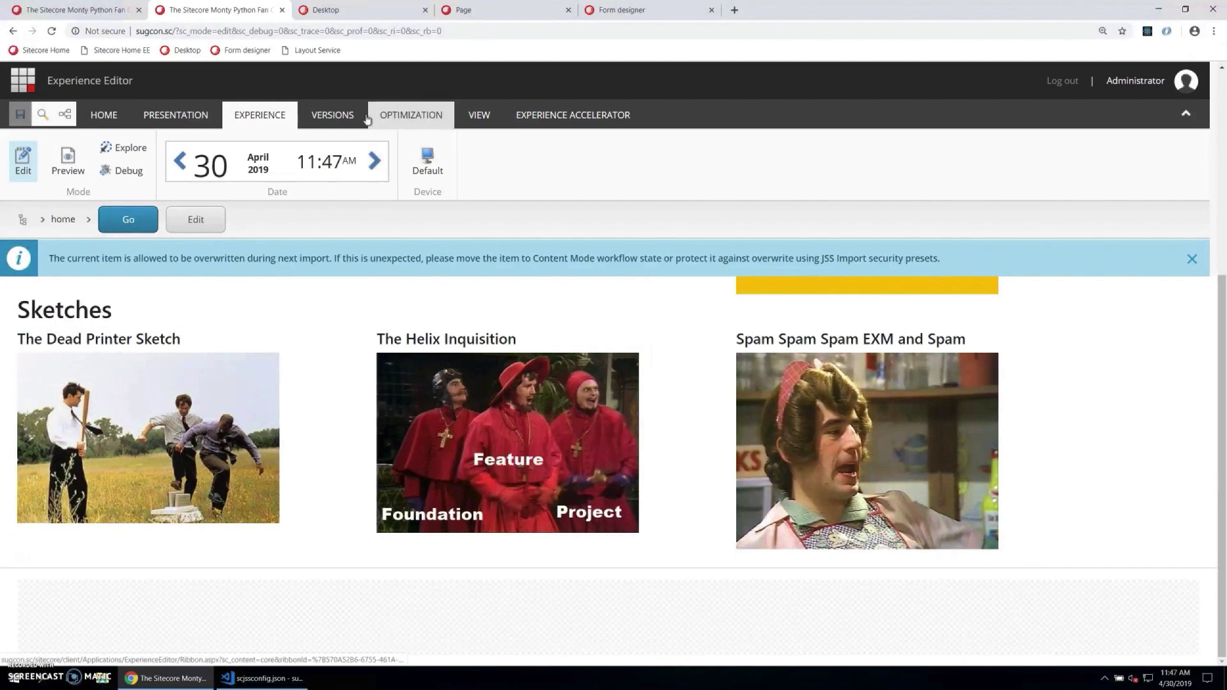
{"action": "left_click", "coordinate": [546, 116]}
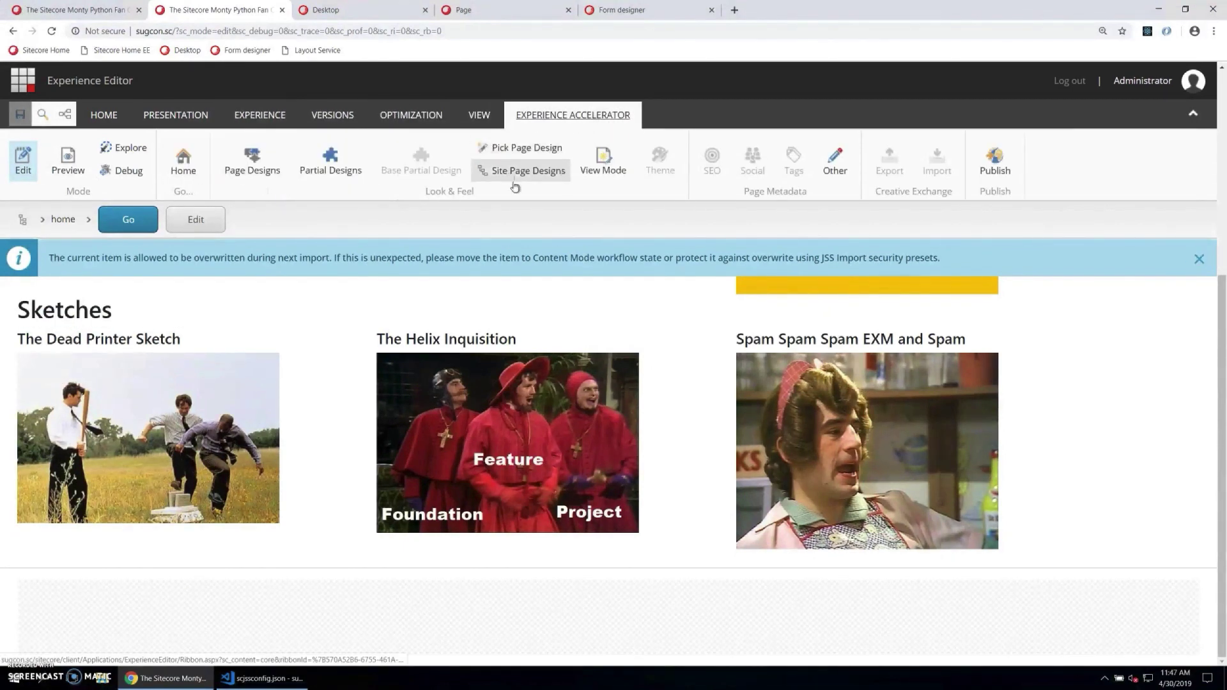
{"action": "left_click", "coordinate": [538, 181]}
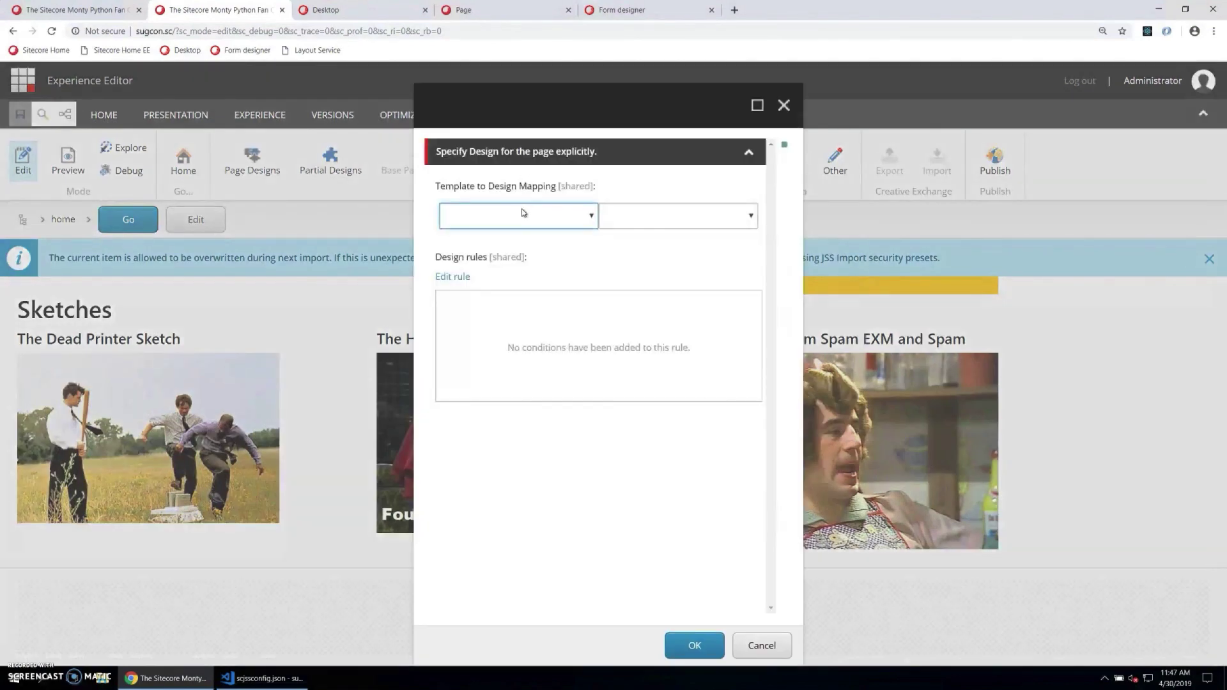
{"action": "left_click", "coordinate": [519, 224]}
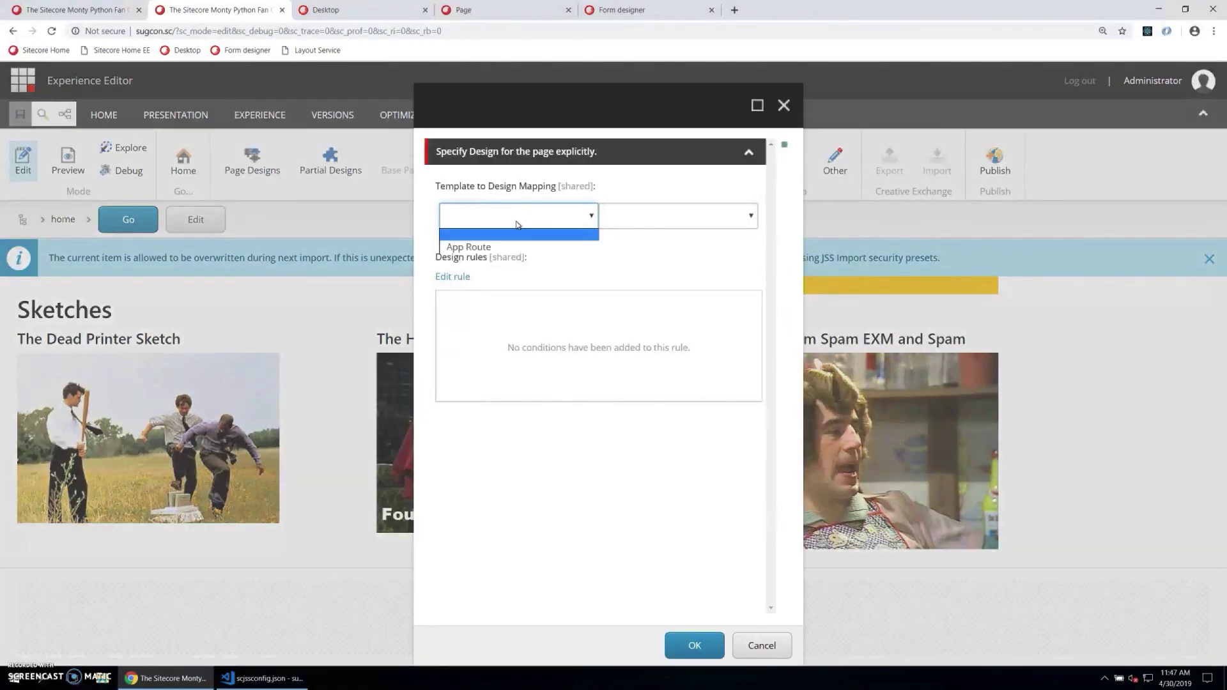
{"action": "left_click", "coordinate": [483, 248]}
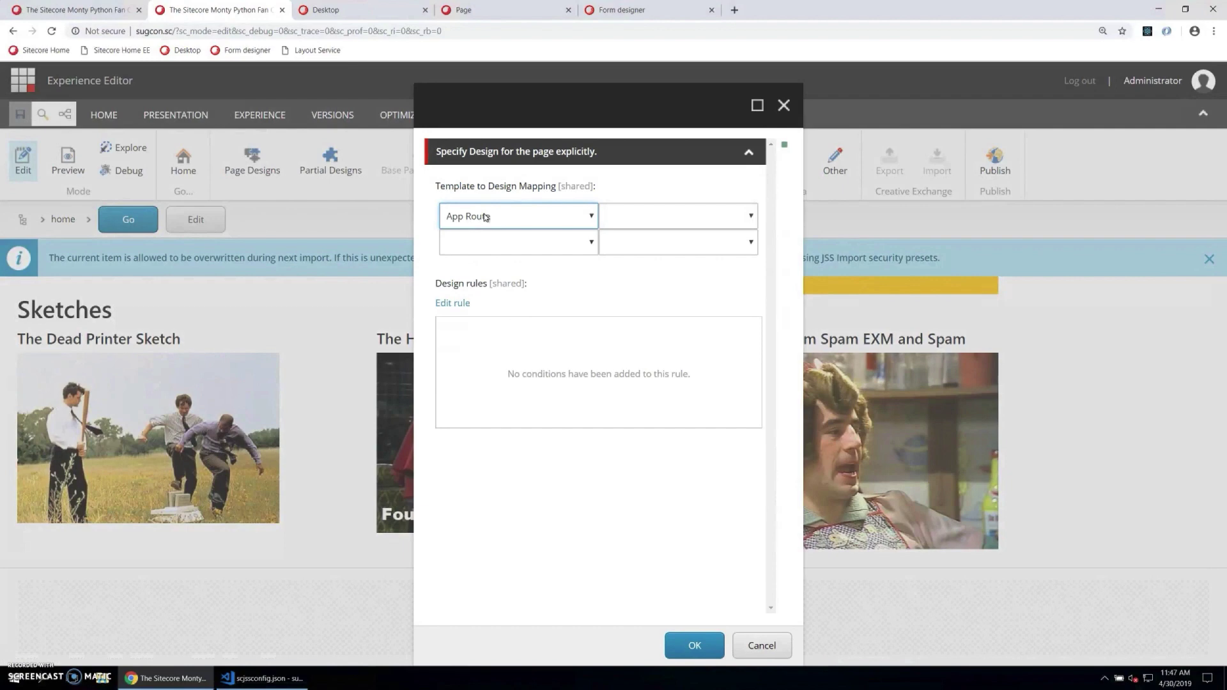
{"action": "left_click", "coordinate": [630, 216]}
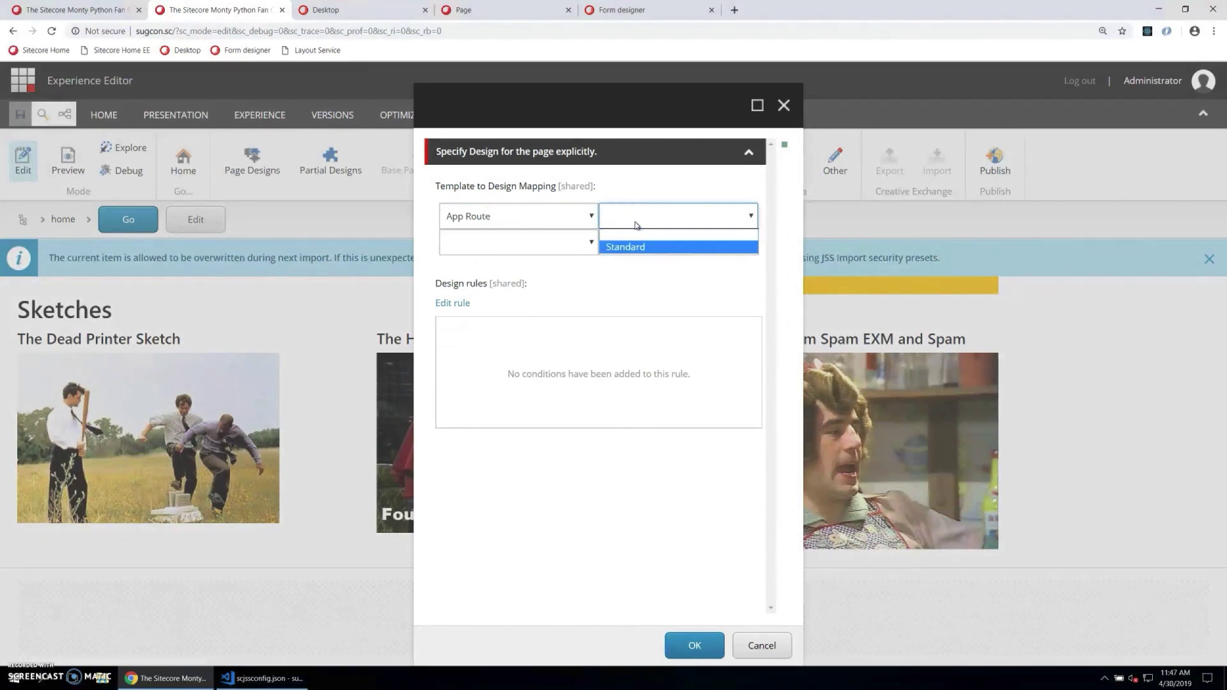
{"action": "left_click", "coordinate": [627, 243]}
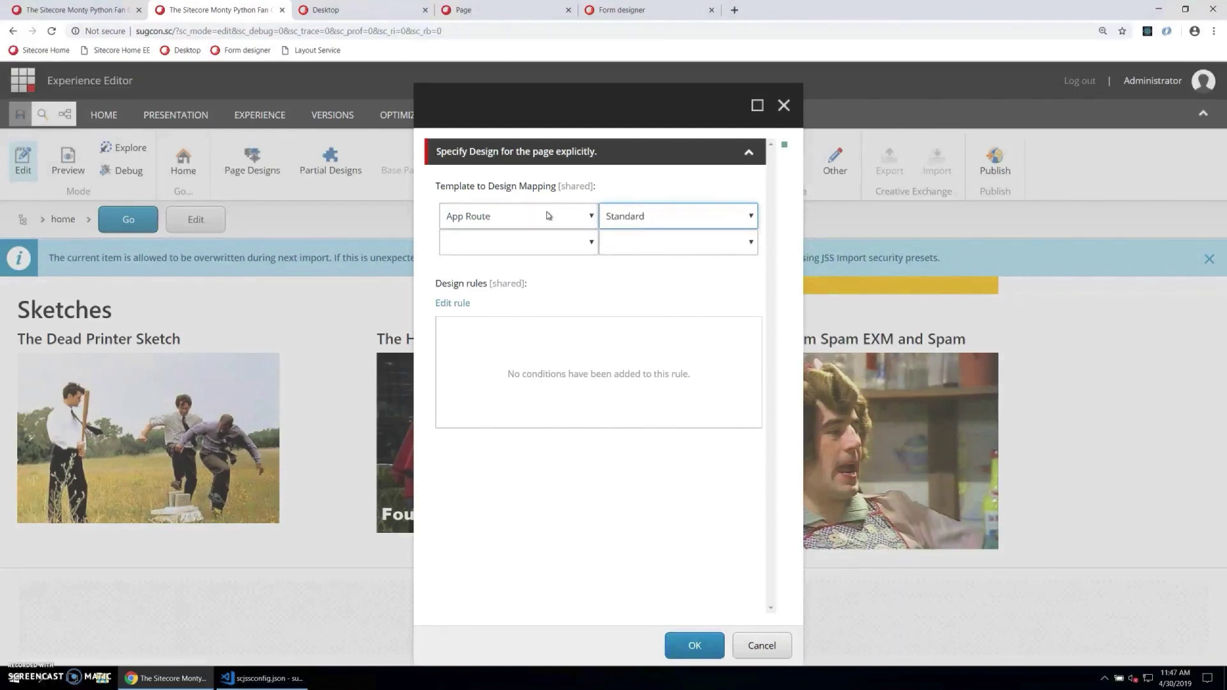
{"action": "left_click", "coordinate": [699, 646]}
Save the page design mapping changes.
{"action": "left_click", "coordinate": [20, 115]}
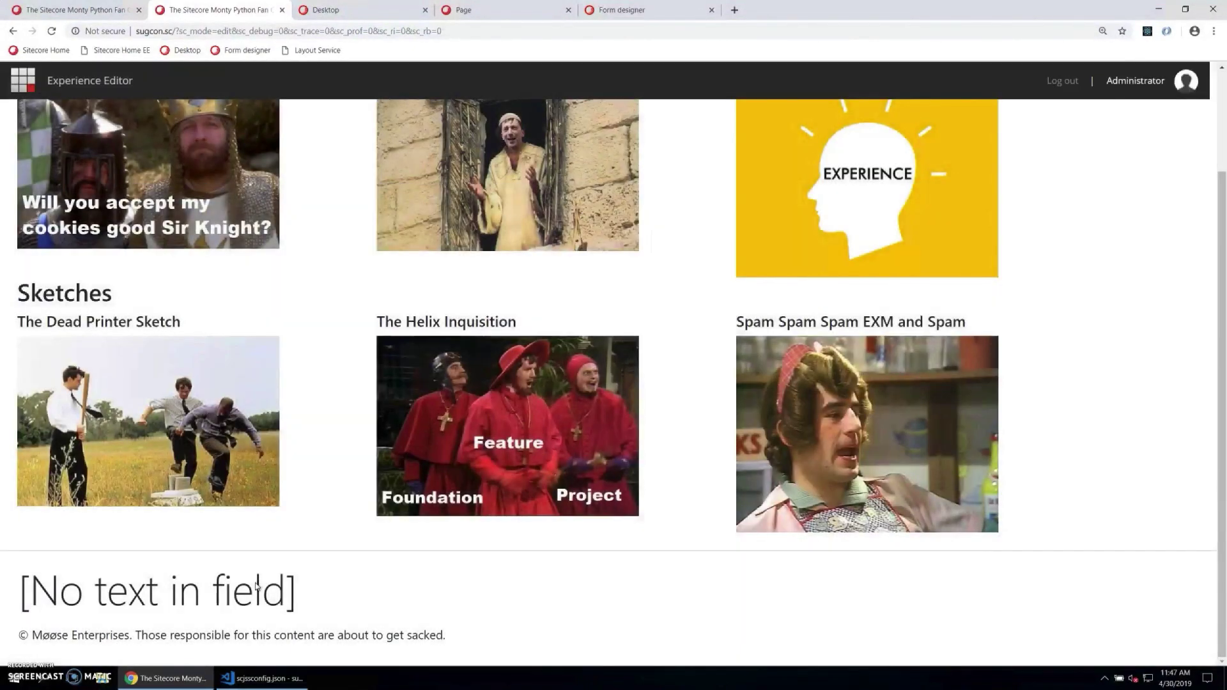
{"action": "scroll", "coordinate": [268, 640], "scroll_direction": "down", "scroll_amount": 3}
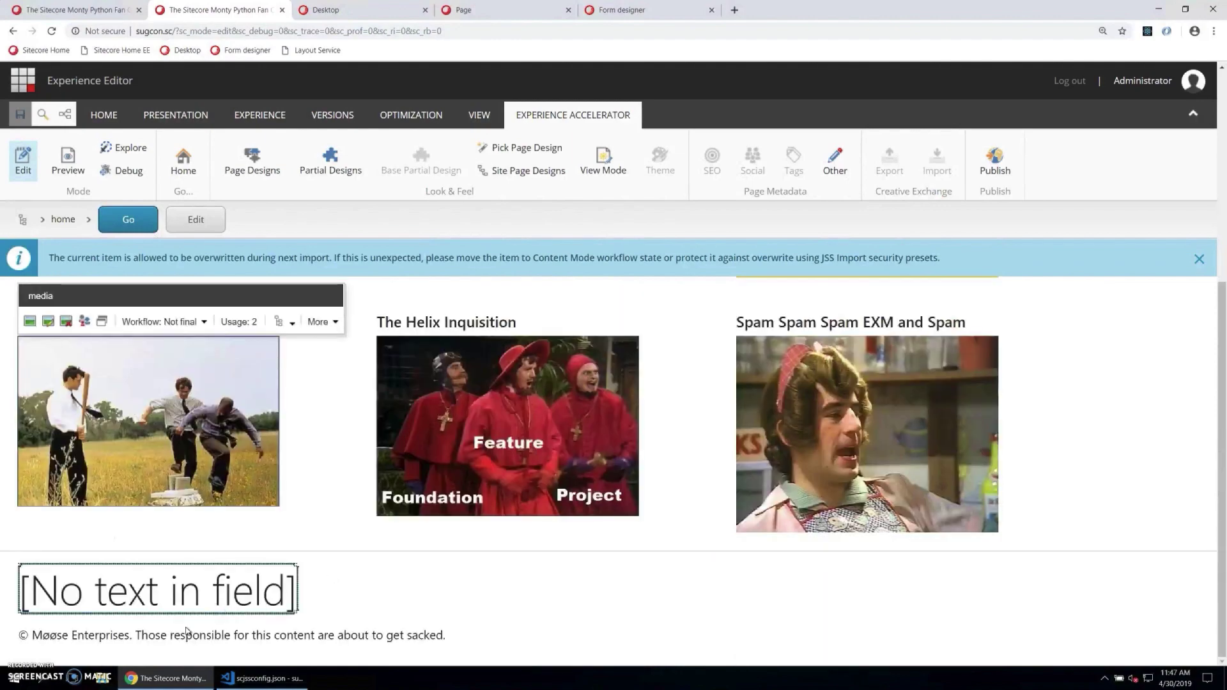
{"action": "left_click_drag", "start_coordinate": [159, 634], "coordinate": [392, 647]}
{"action": "left_click", "coordinate": [392, 646]}
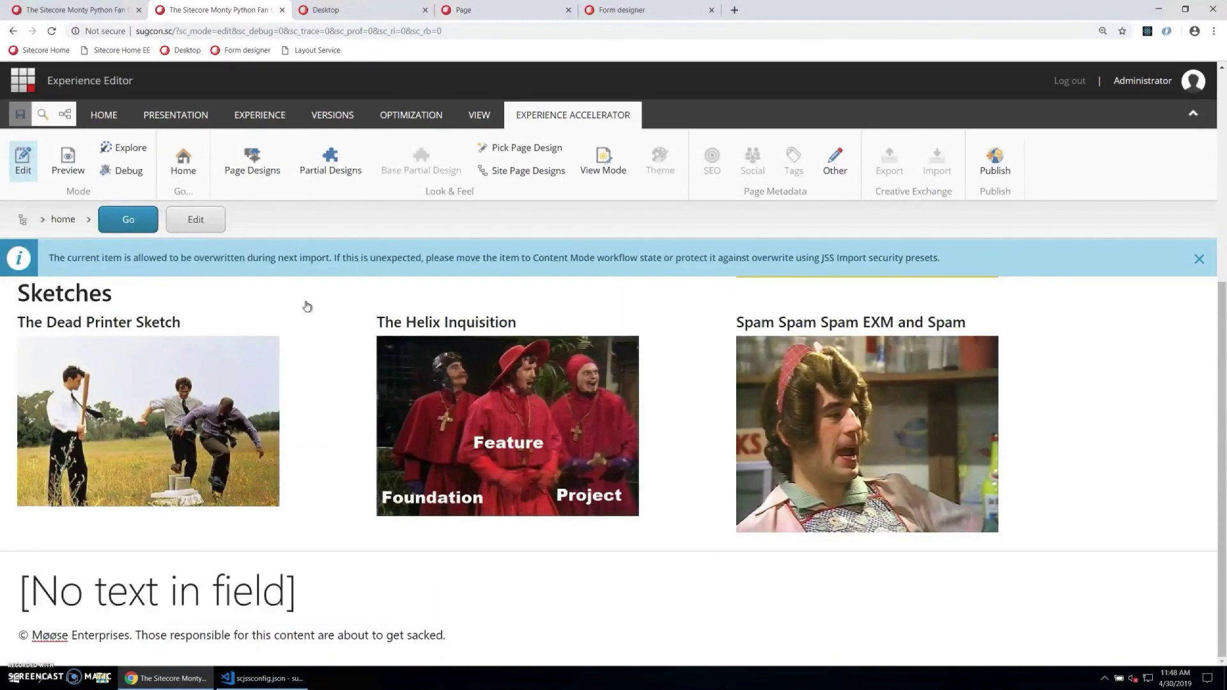
Navigate through the home breadcrumb to the success page.
{"action": "left_click", "coordinate": [89, 221]}
{"action": "left_click", "coordinate": [115, 268]}
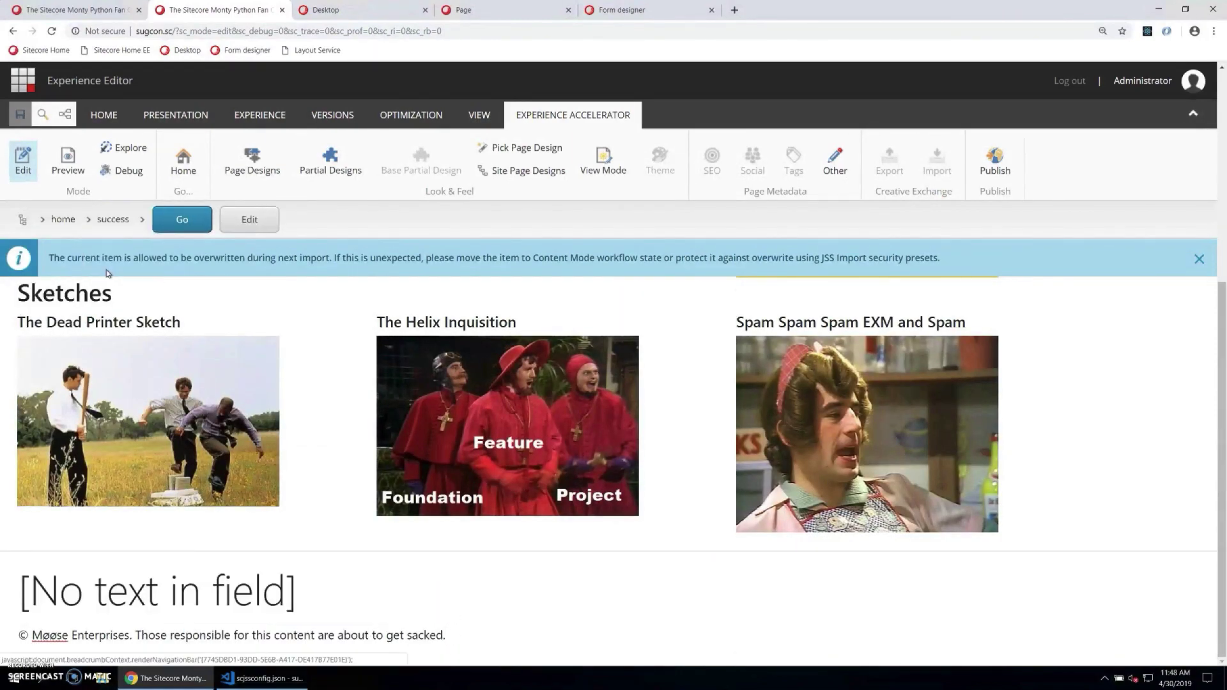
{"action": "left_click", "coordinate": [169, 220]}
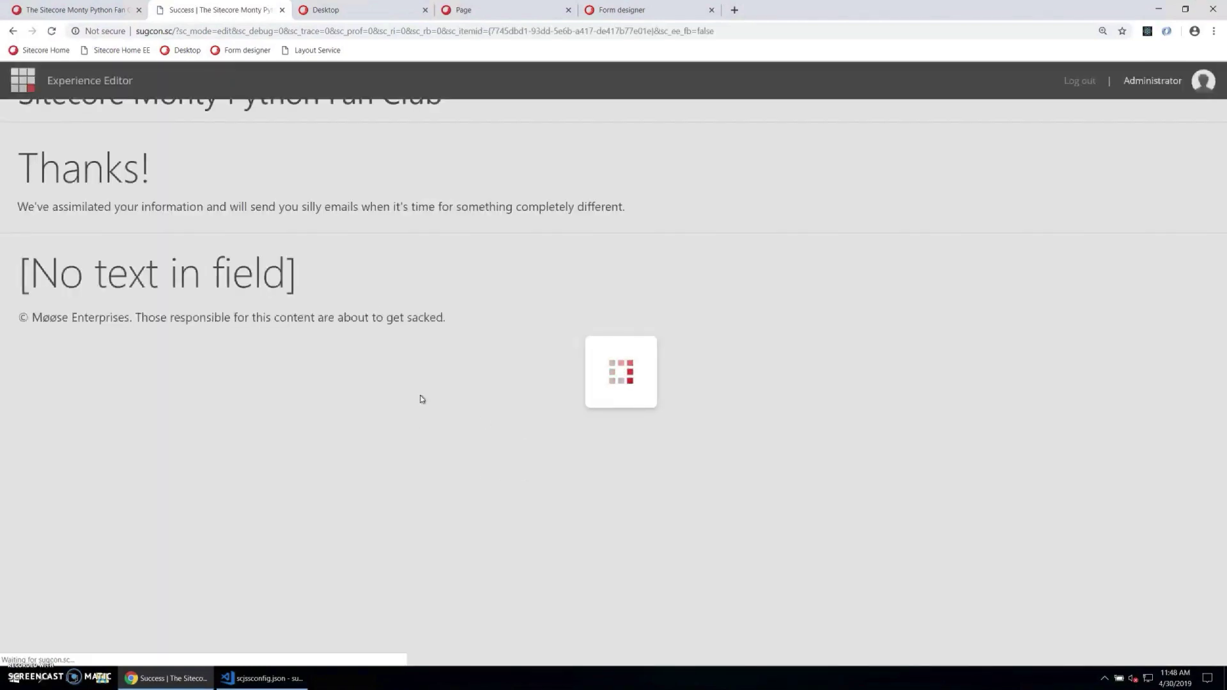